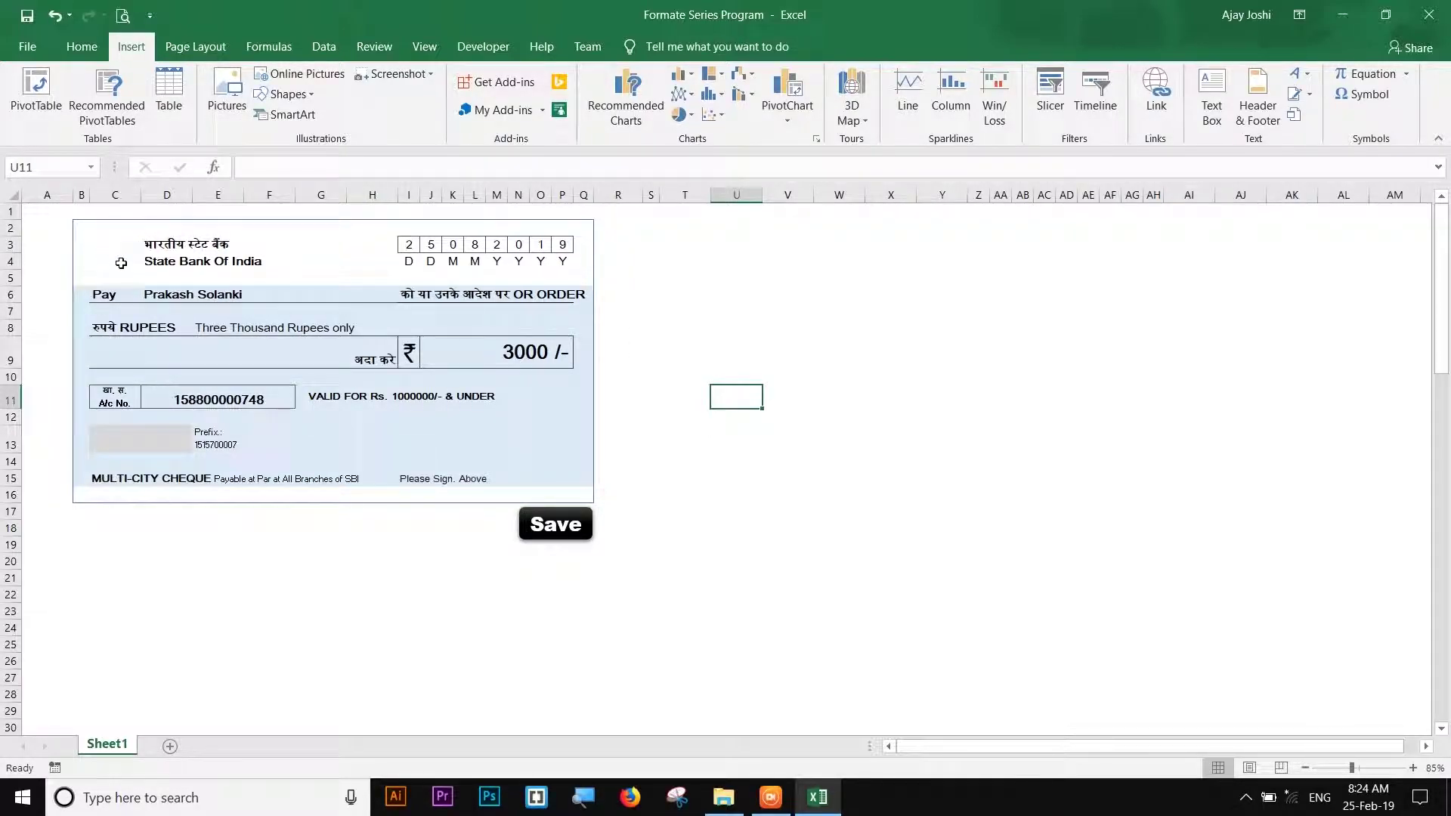
# - Insert the Logo picture from the Pictures folder beside the cheque near column U
pyautogui.click(230, 92)
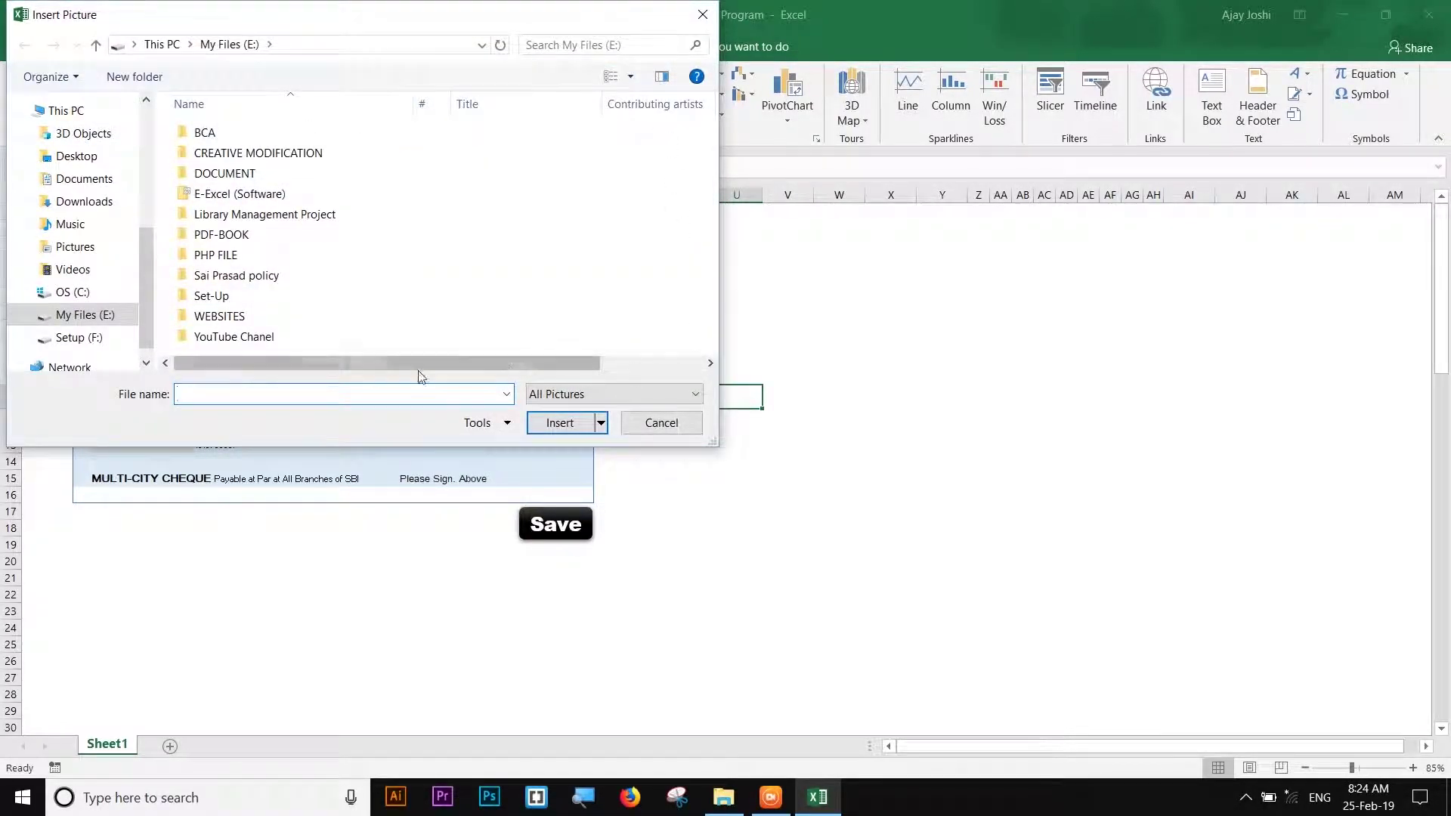
pyautogui.click(77, 247)
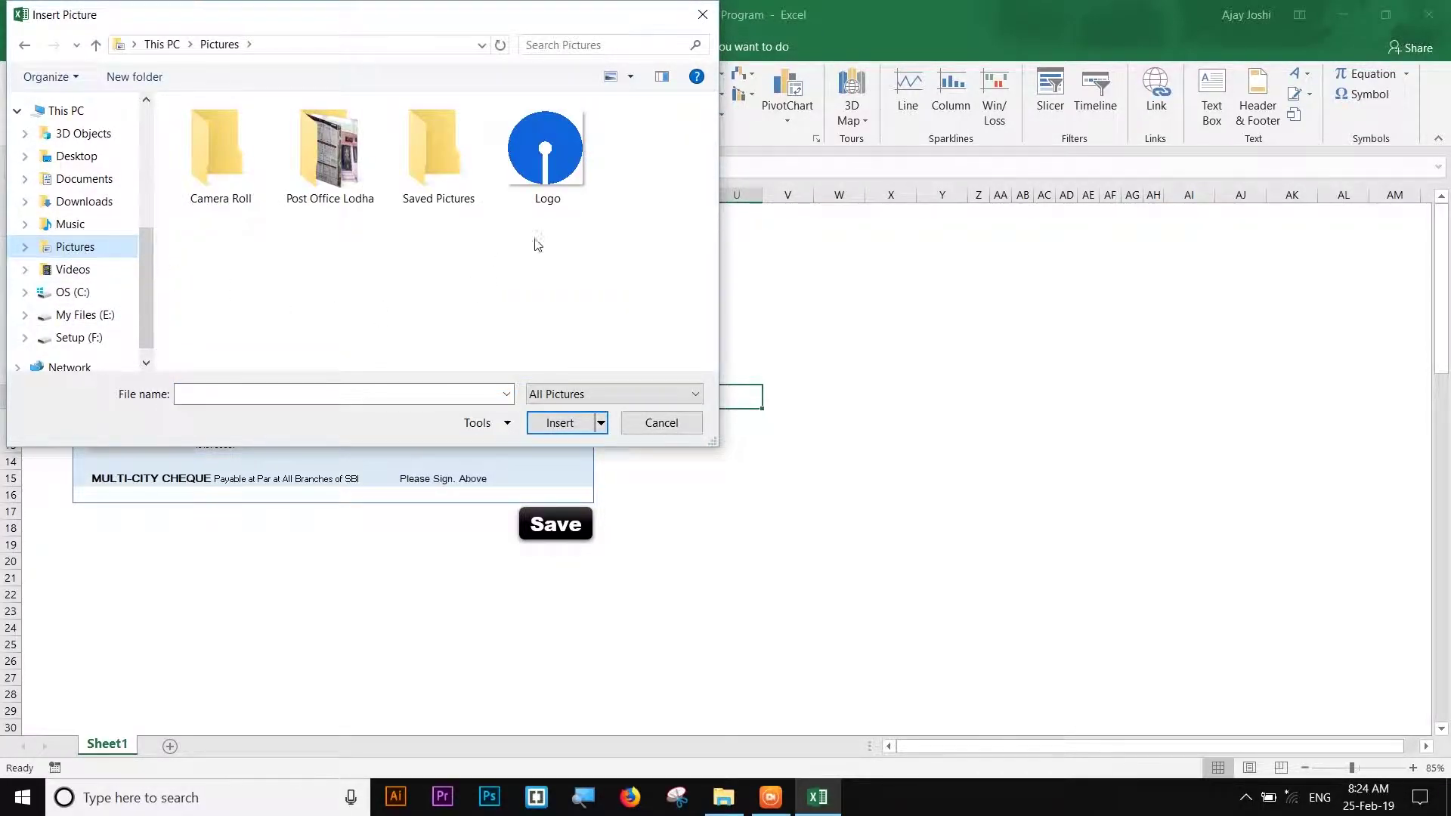
pyautogui.click(573, 160)
pyautogui.click(590, 430)
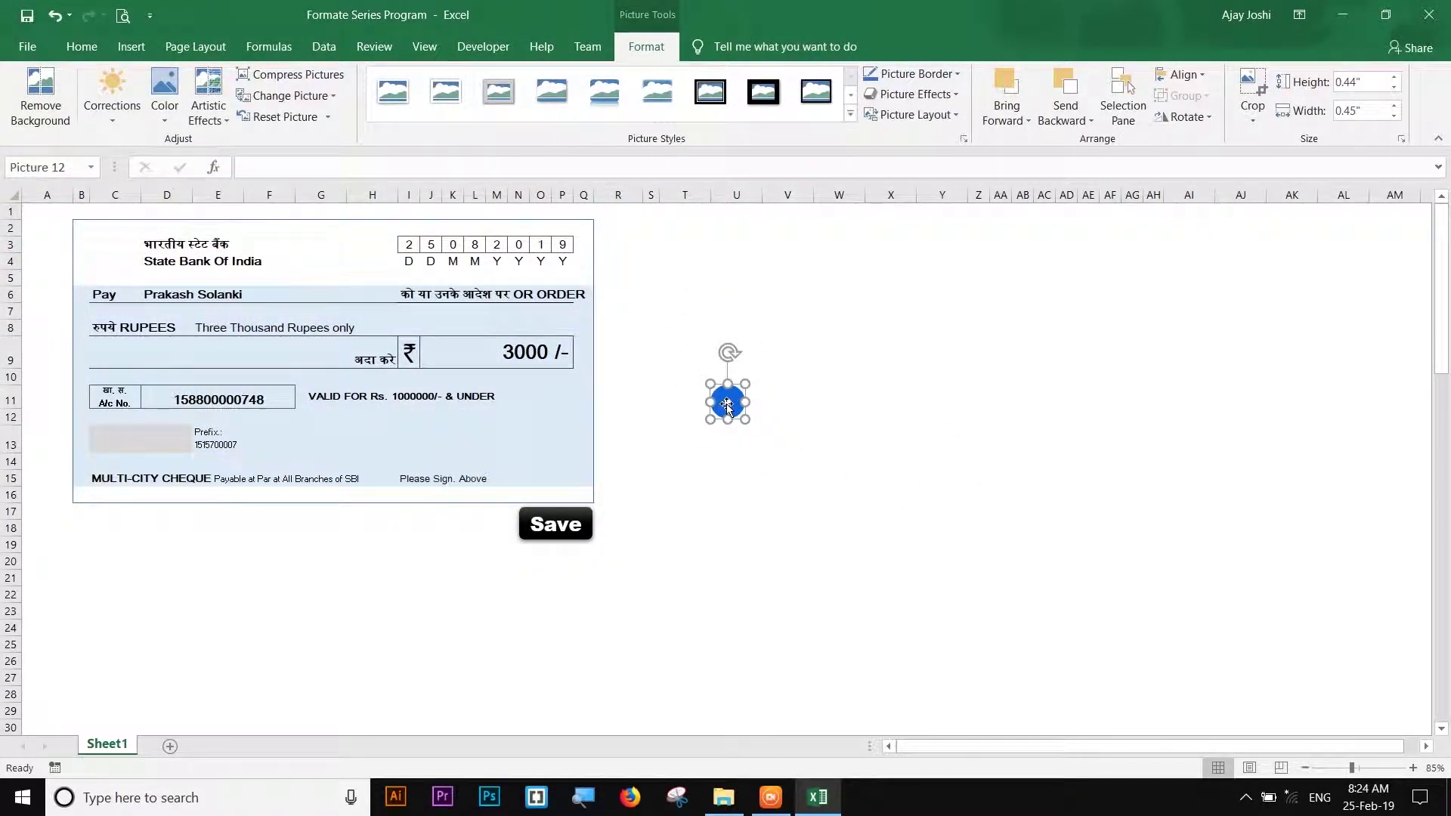
# - Move the SBI logo beside the State Bank of India name and recolour it black
pyautogui.moveTo(727, 403); pyautogui.dragTo(118, 251)
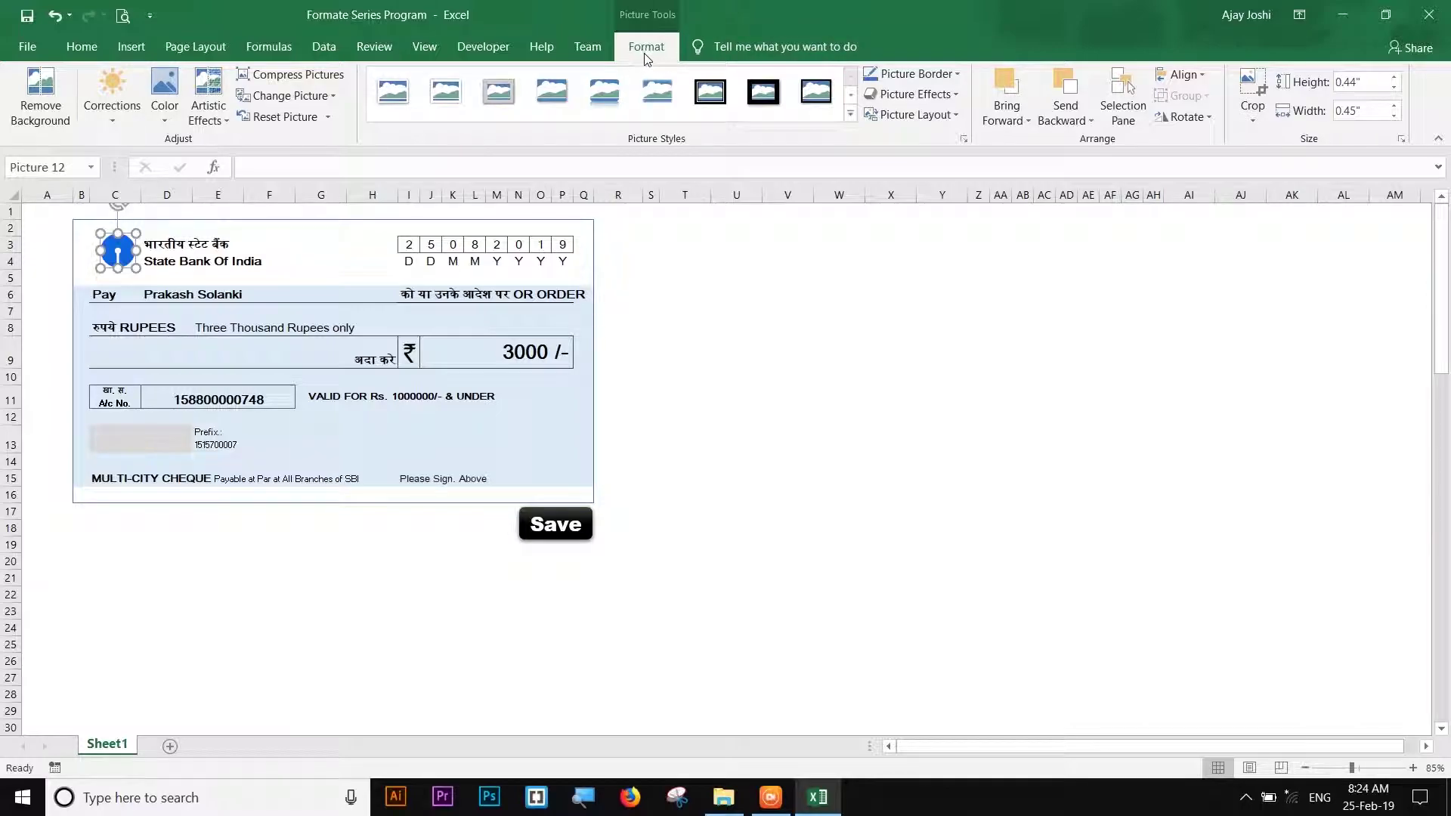
pyautogui.click(168, 112)
pyautogui.click(600, 384)
pyautogui.click(773, 348)
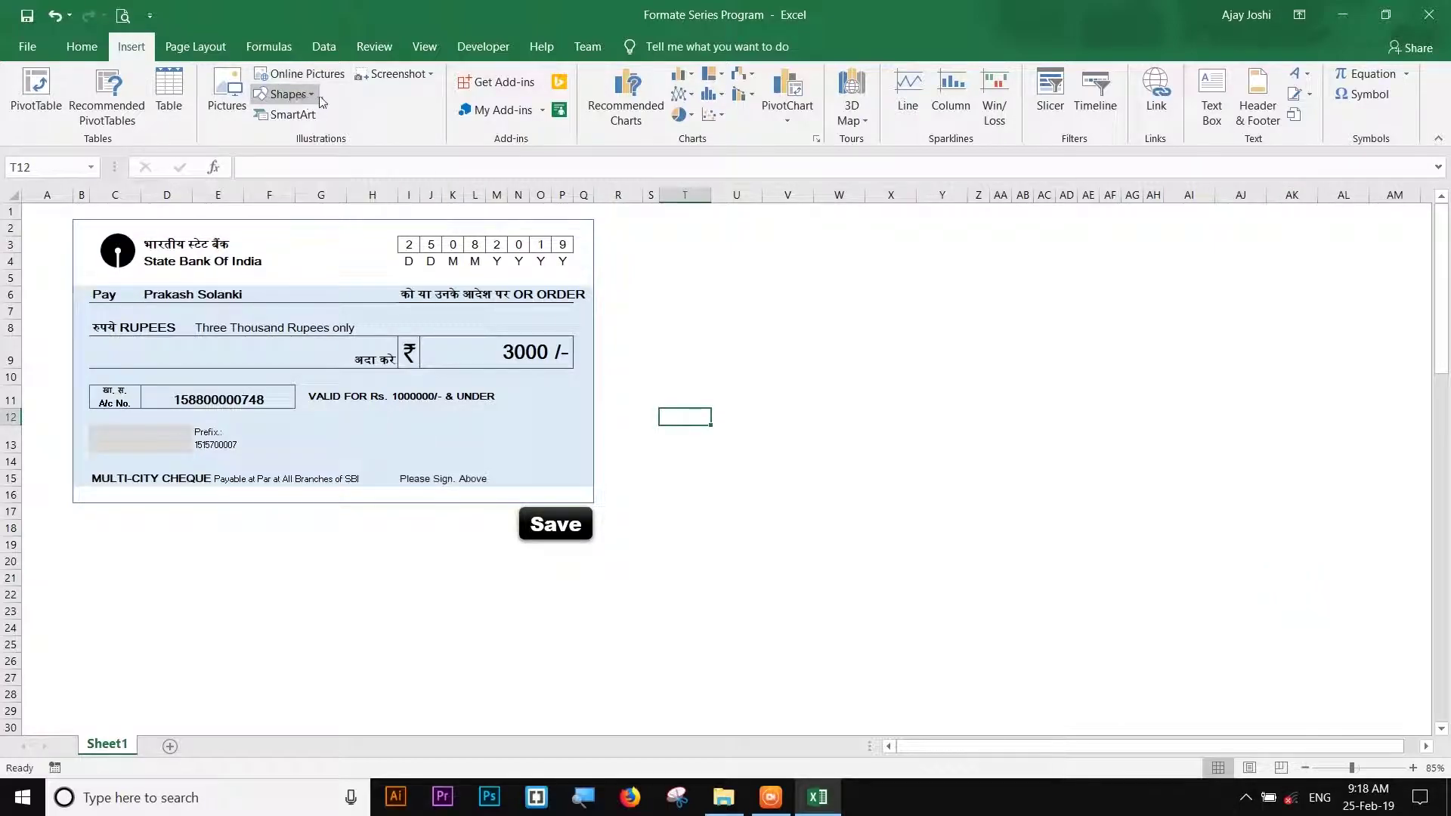
# - Pick the Rectangle: Rounded Corners shape from the Shapes gallery
pyautogui.click(288, 94)
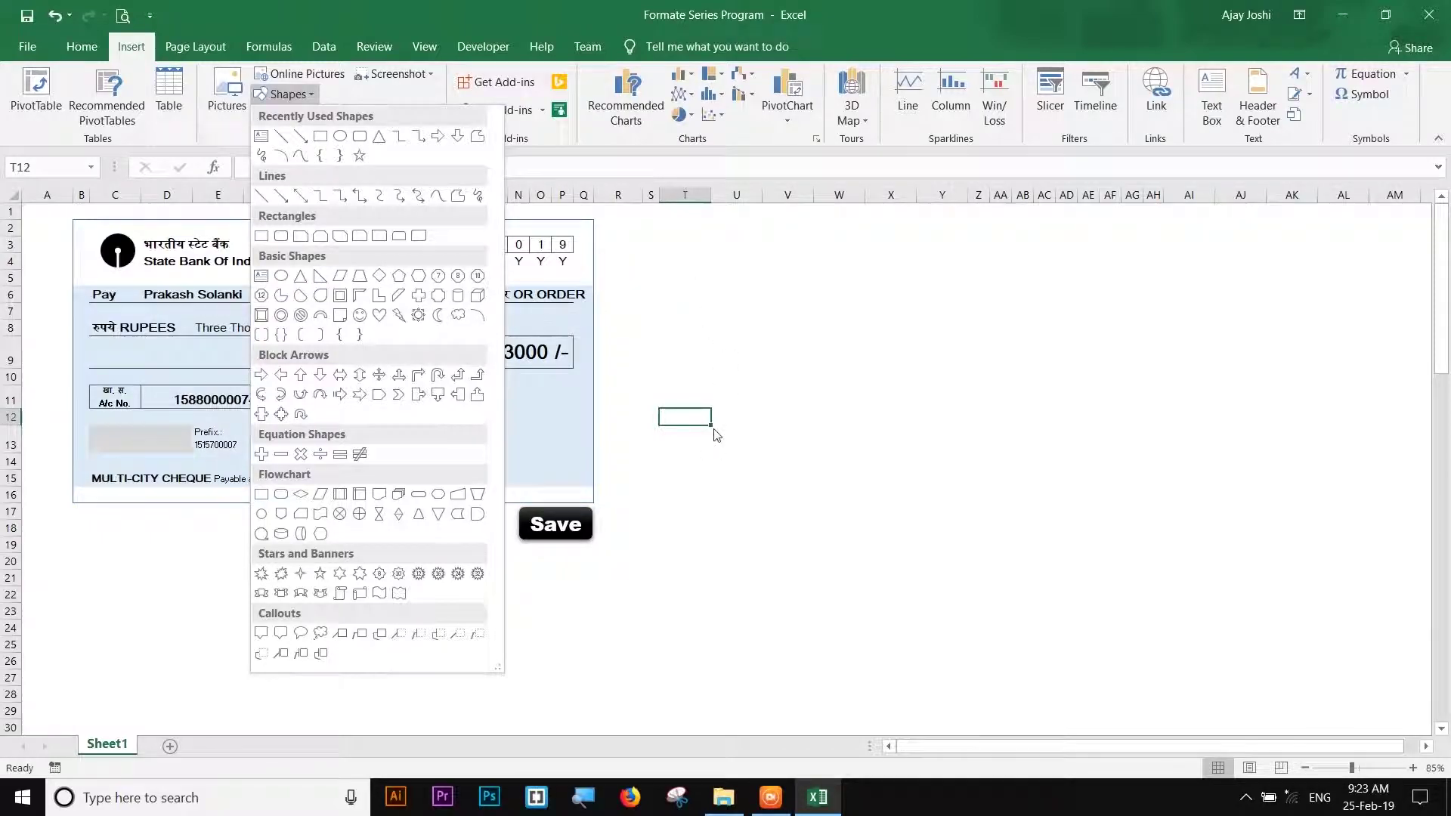
pyautogui.click(716, 435)
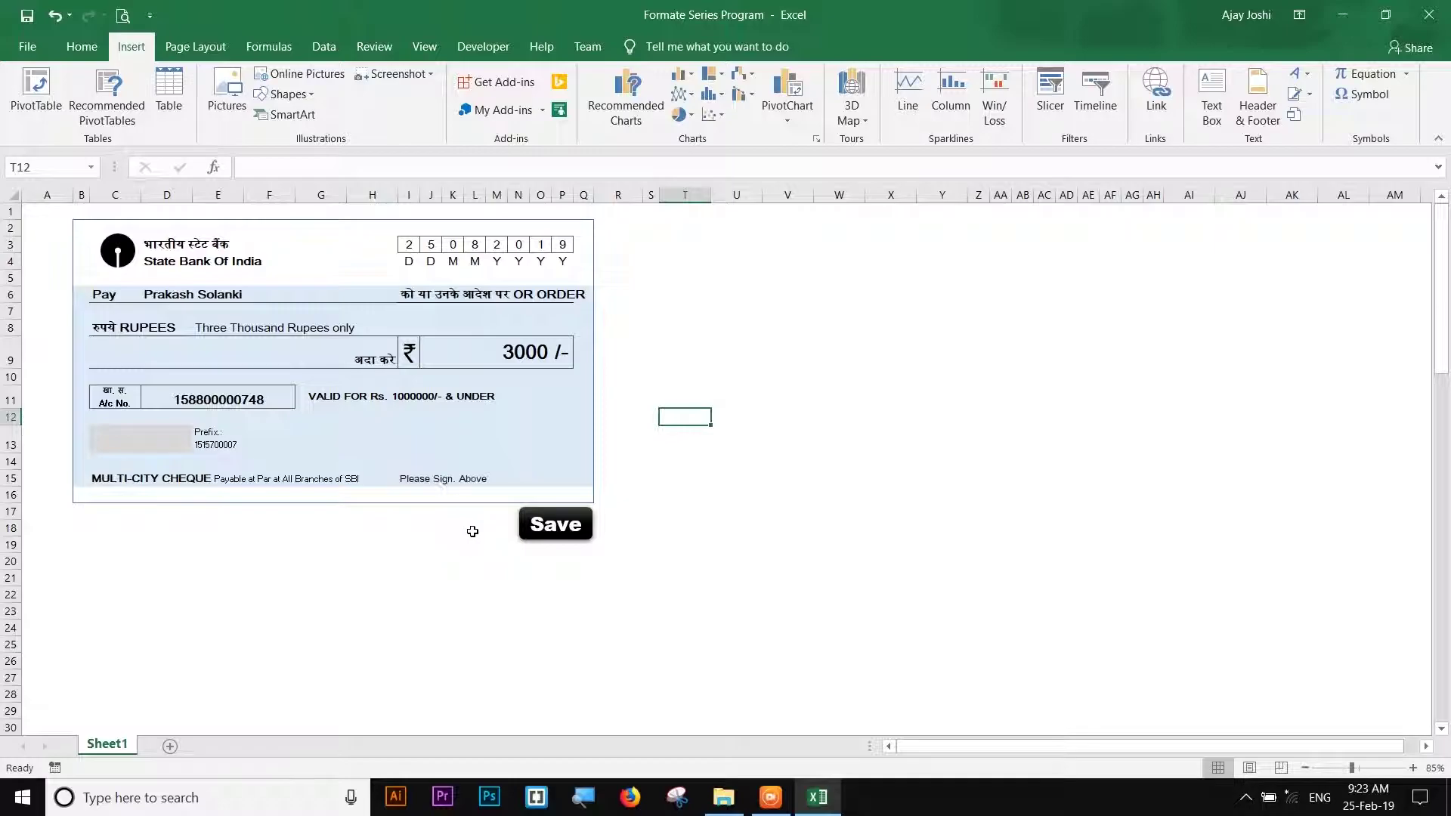
pyautogui.click(302, 100)
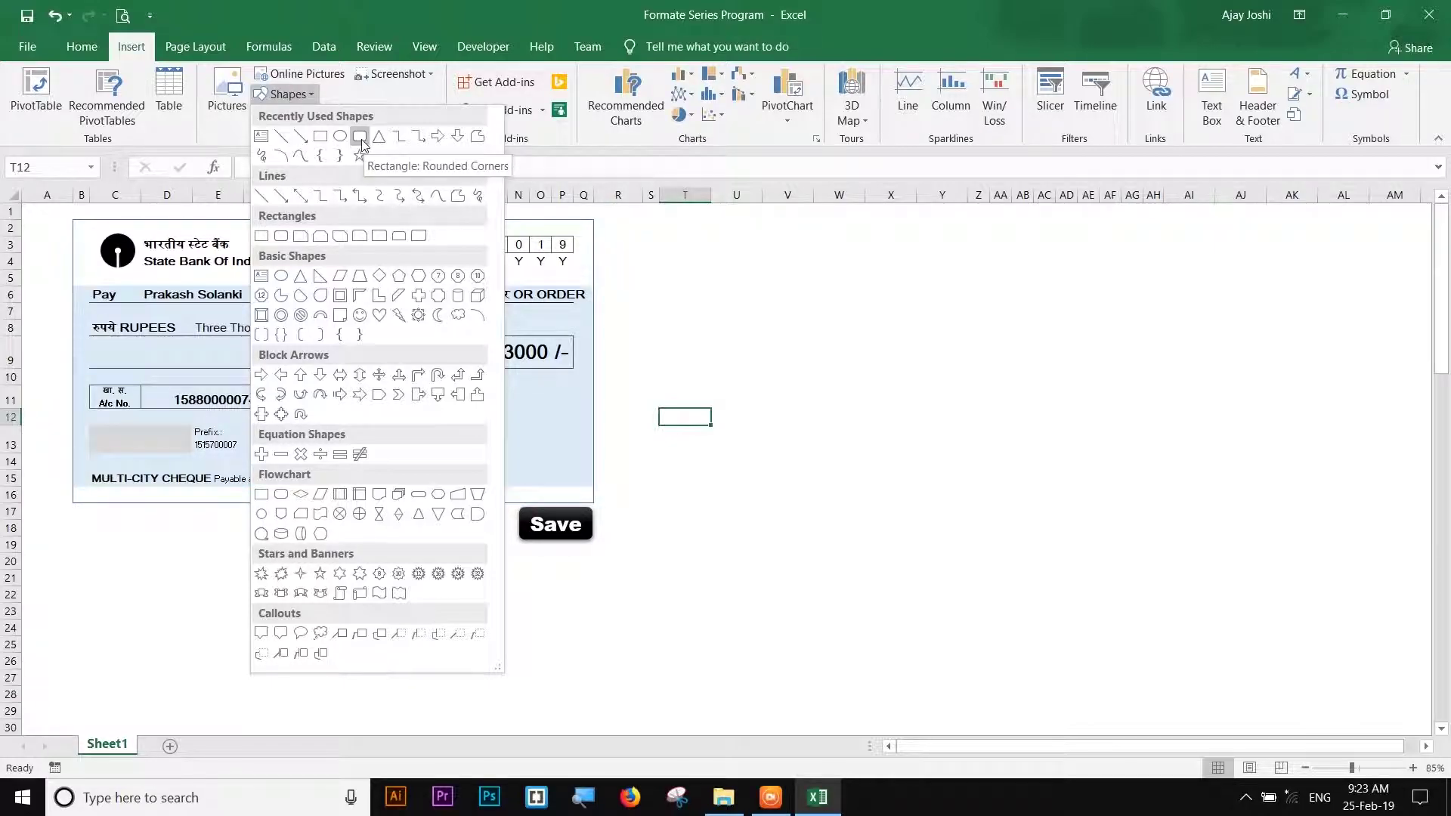
pyautogui.click(362, 137)
# - Draw a 'Delete' rounded rectangle left of Save with the Intense Effect - Black, Dark 1 style
pyautogui.moveTo(412, 513); pyautogui.dragTo(514, 545)
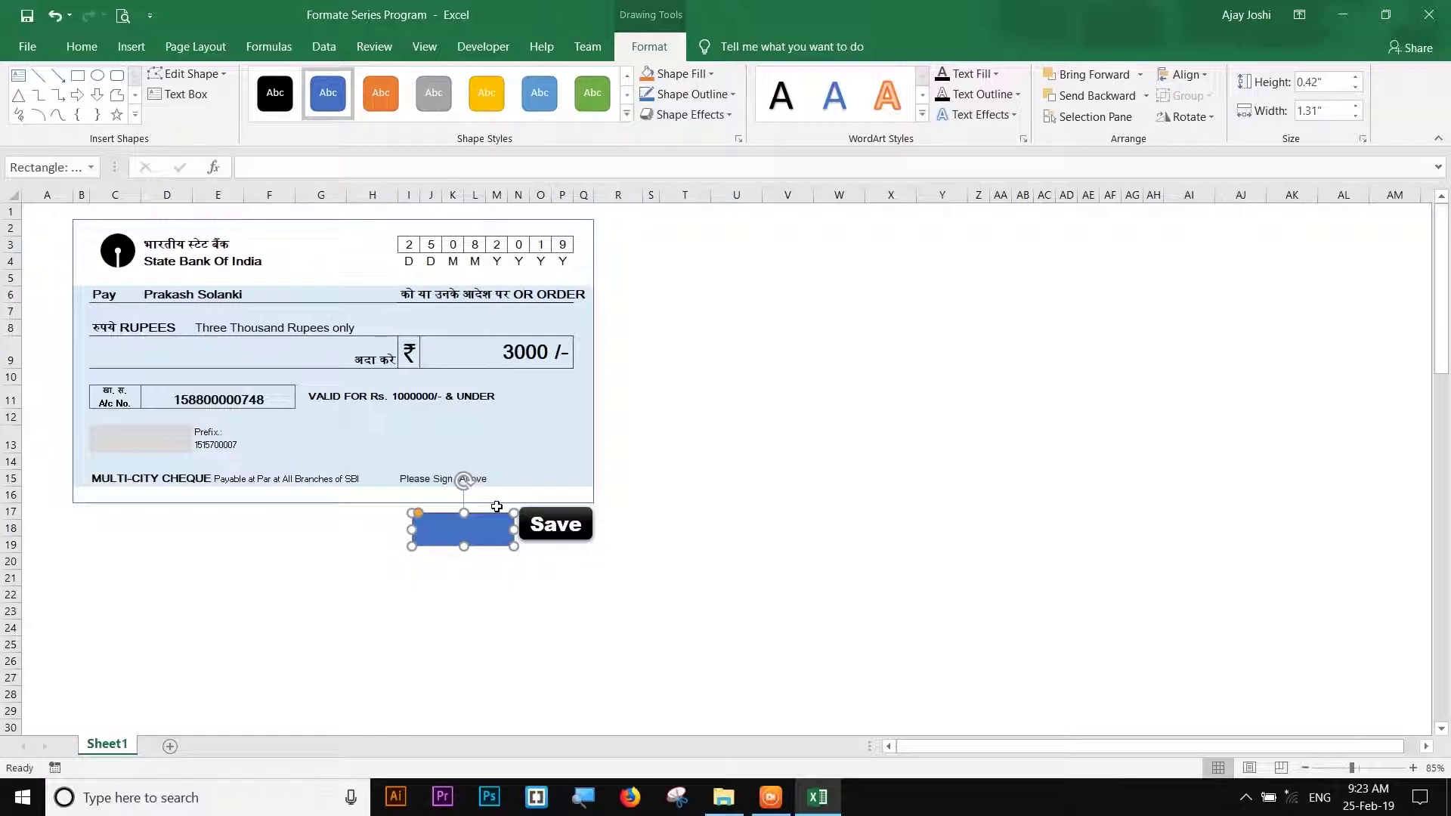
pyautogui.write('Delete')
pyautogui.moveTo(492, 546); pyautogui.dragTo(489, 540)
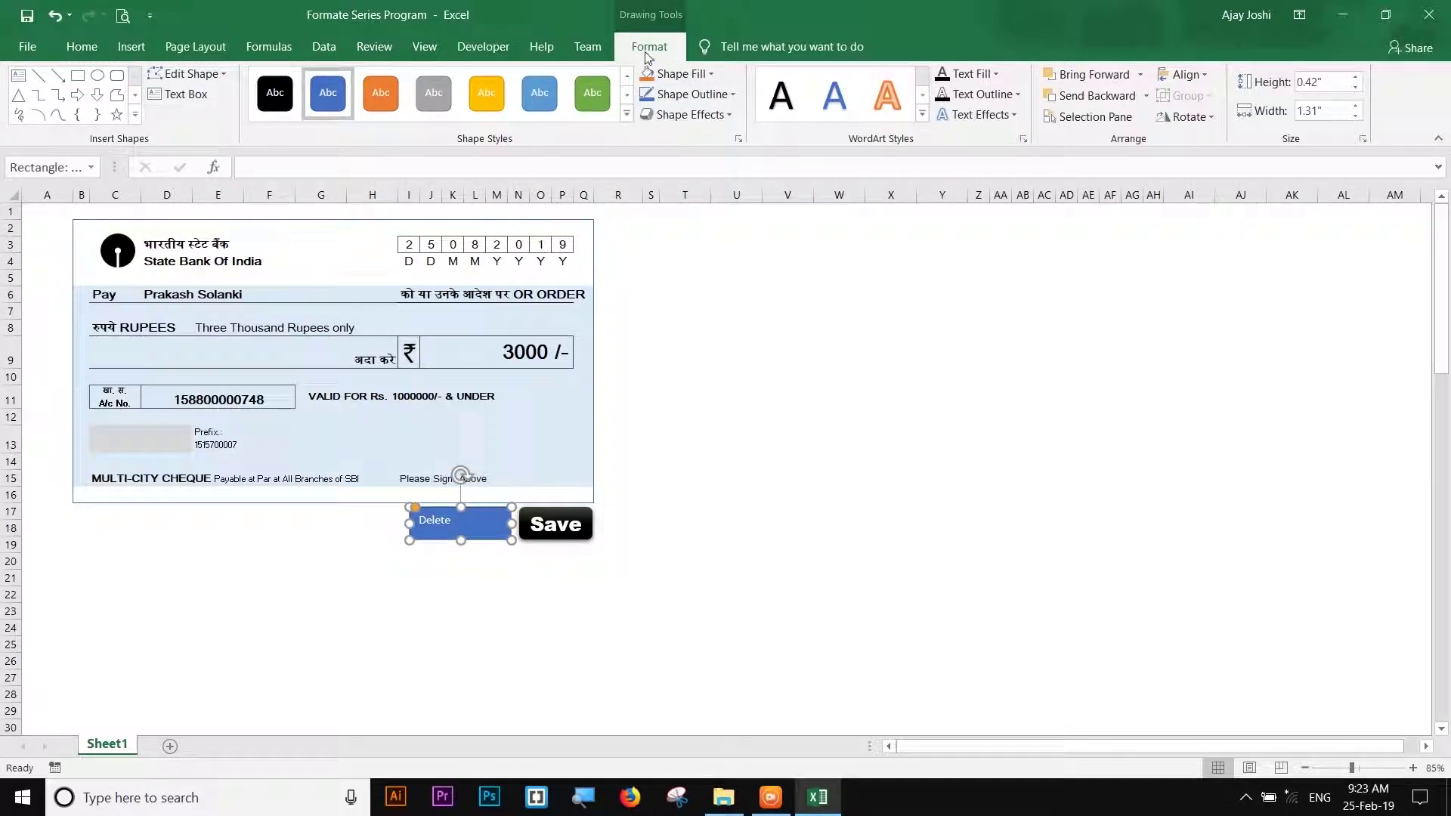
pyautogui.click(626, 113)
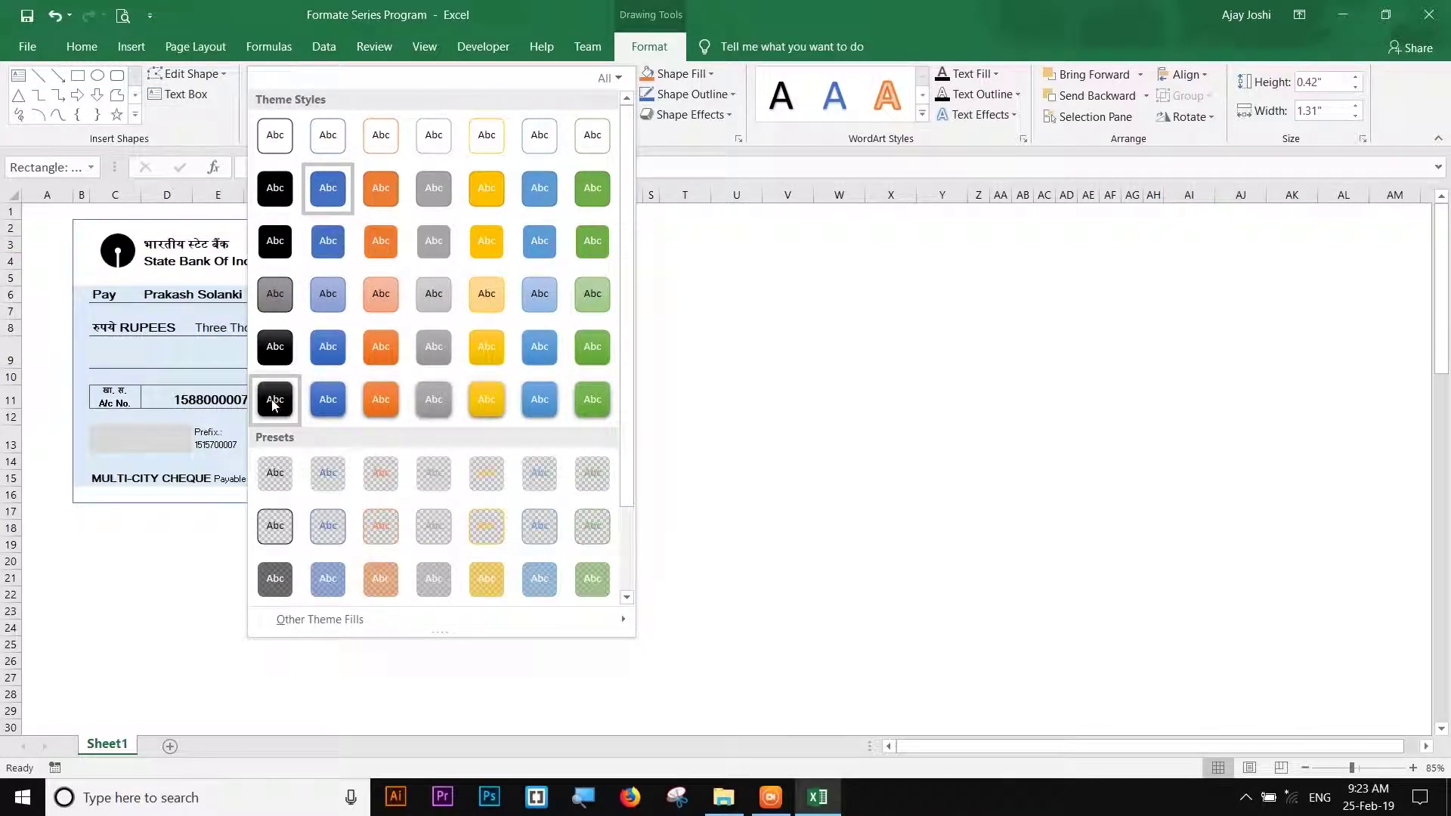
pyautogui.click(282, 409)
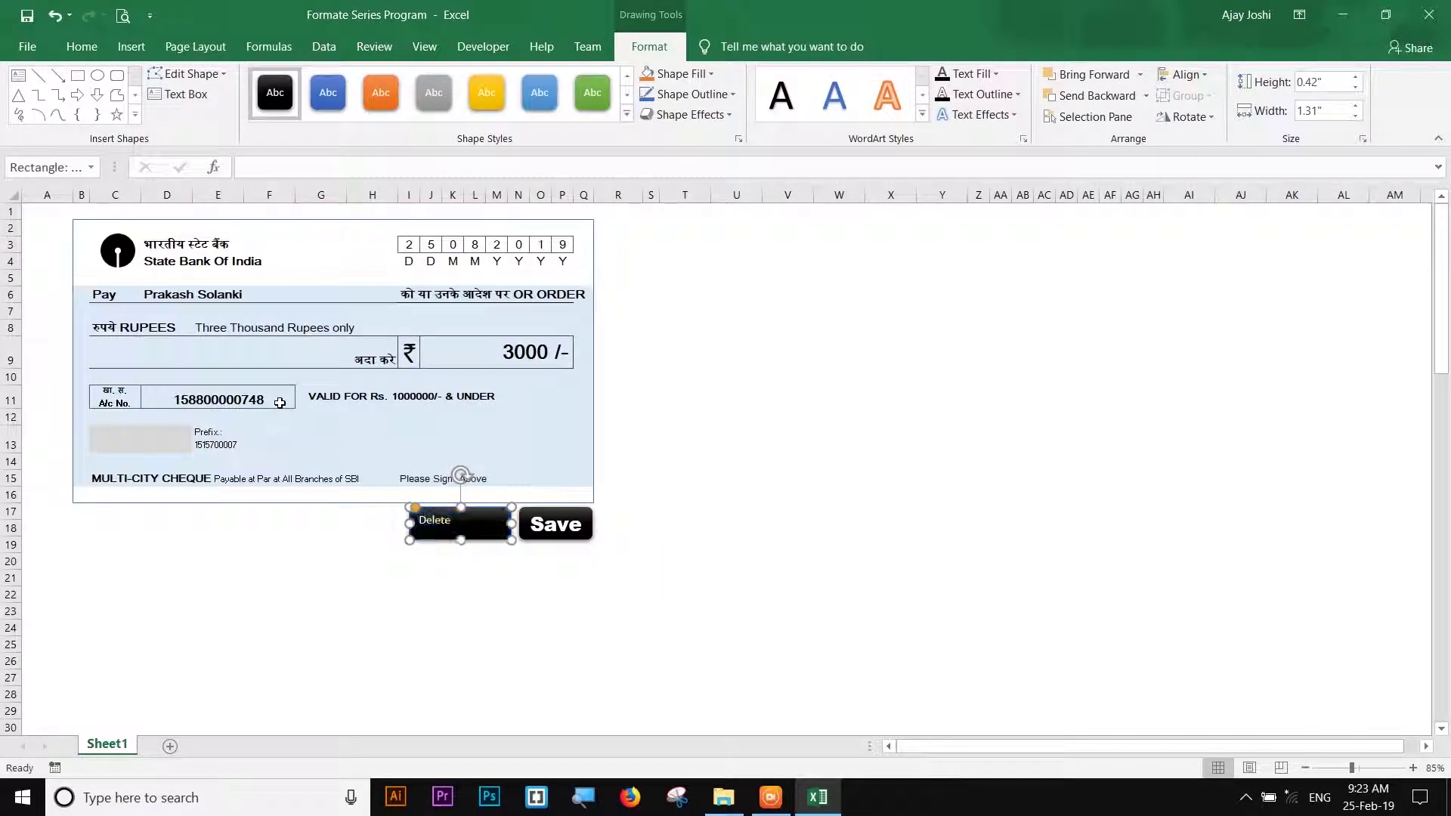
# - Format the Delete label as Arial Black, size 18, middle-aligned and centred
pyautogui.click(83, 47)
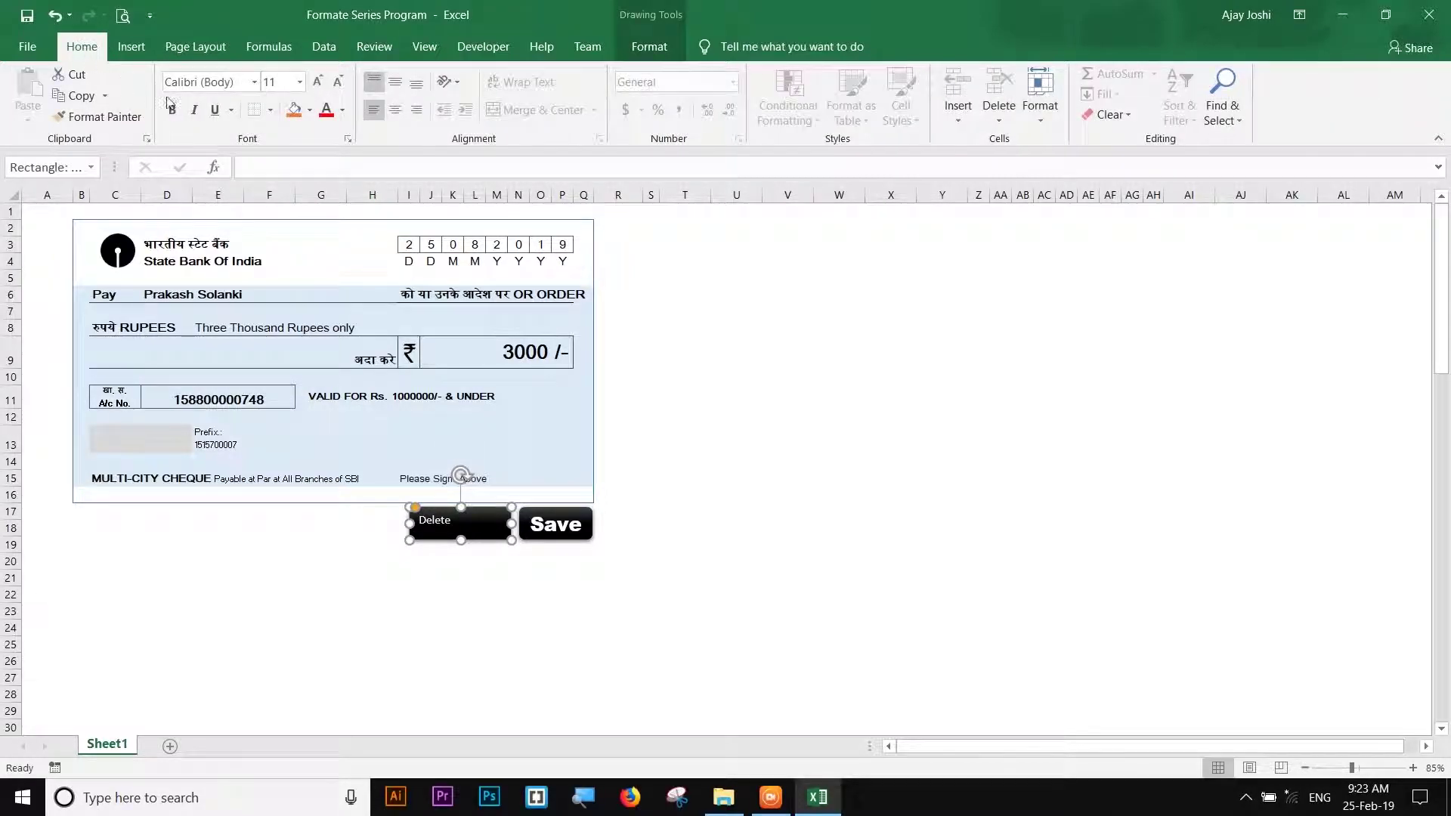
pyautogui.click(255, 81)
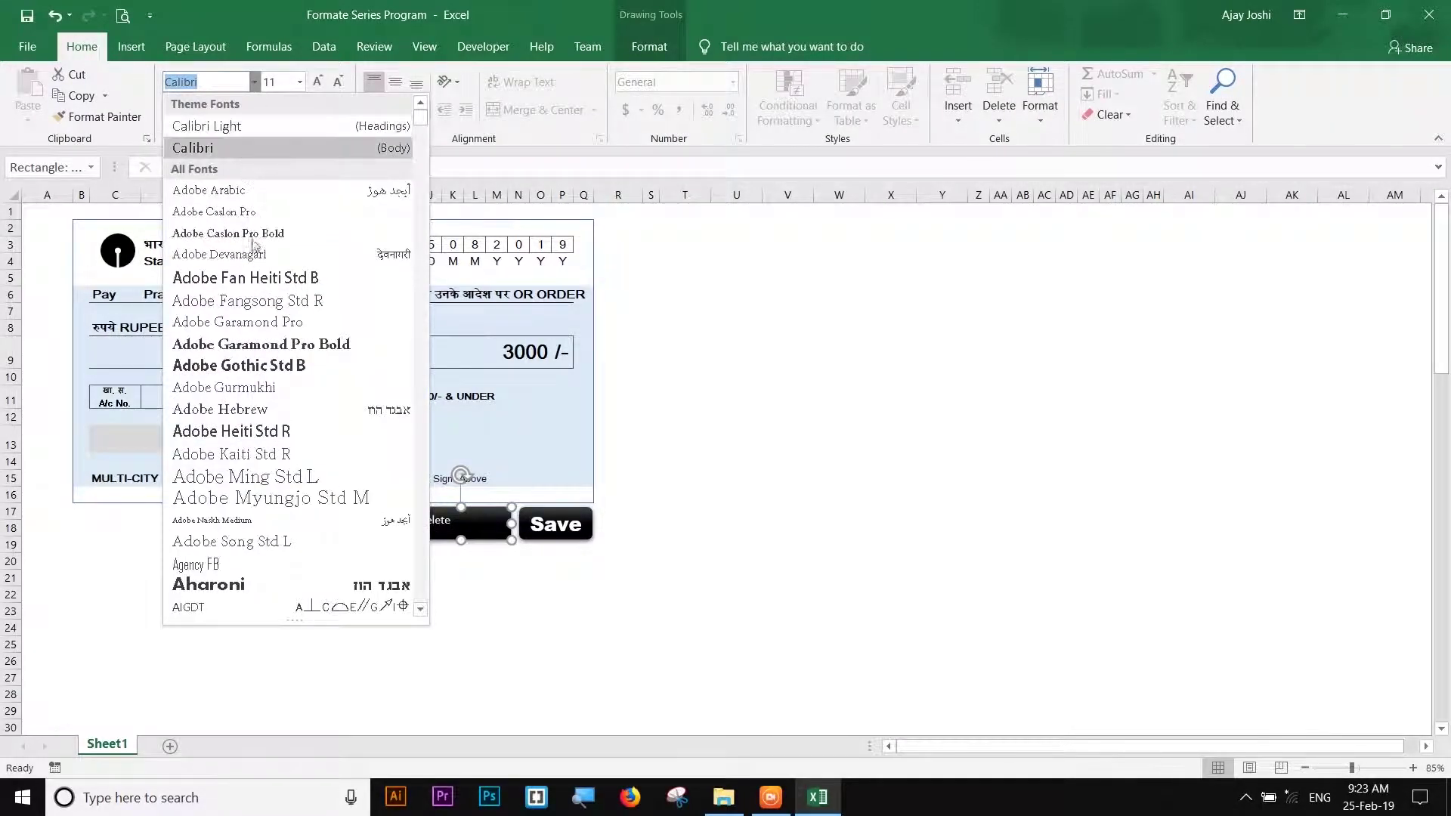
pyautogui.scroll(-3, 261, 521)
pyautogui.scroll(-1, 261, 539)
pyautogui.scroll(-1, 261, 538)
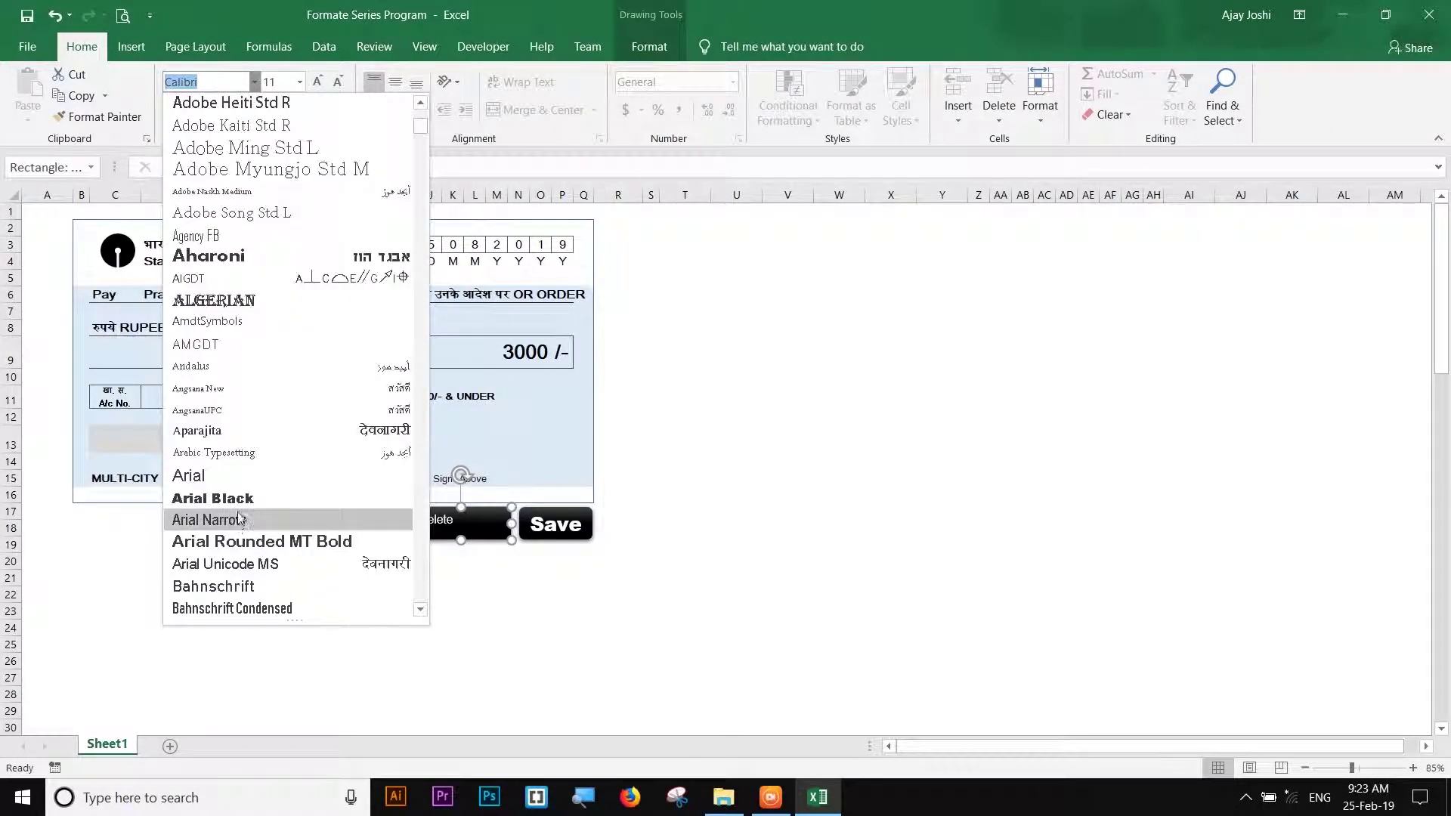
pyautogui.click(261, 499)
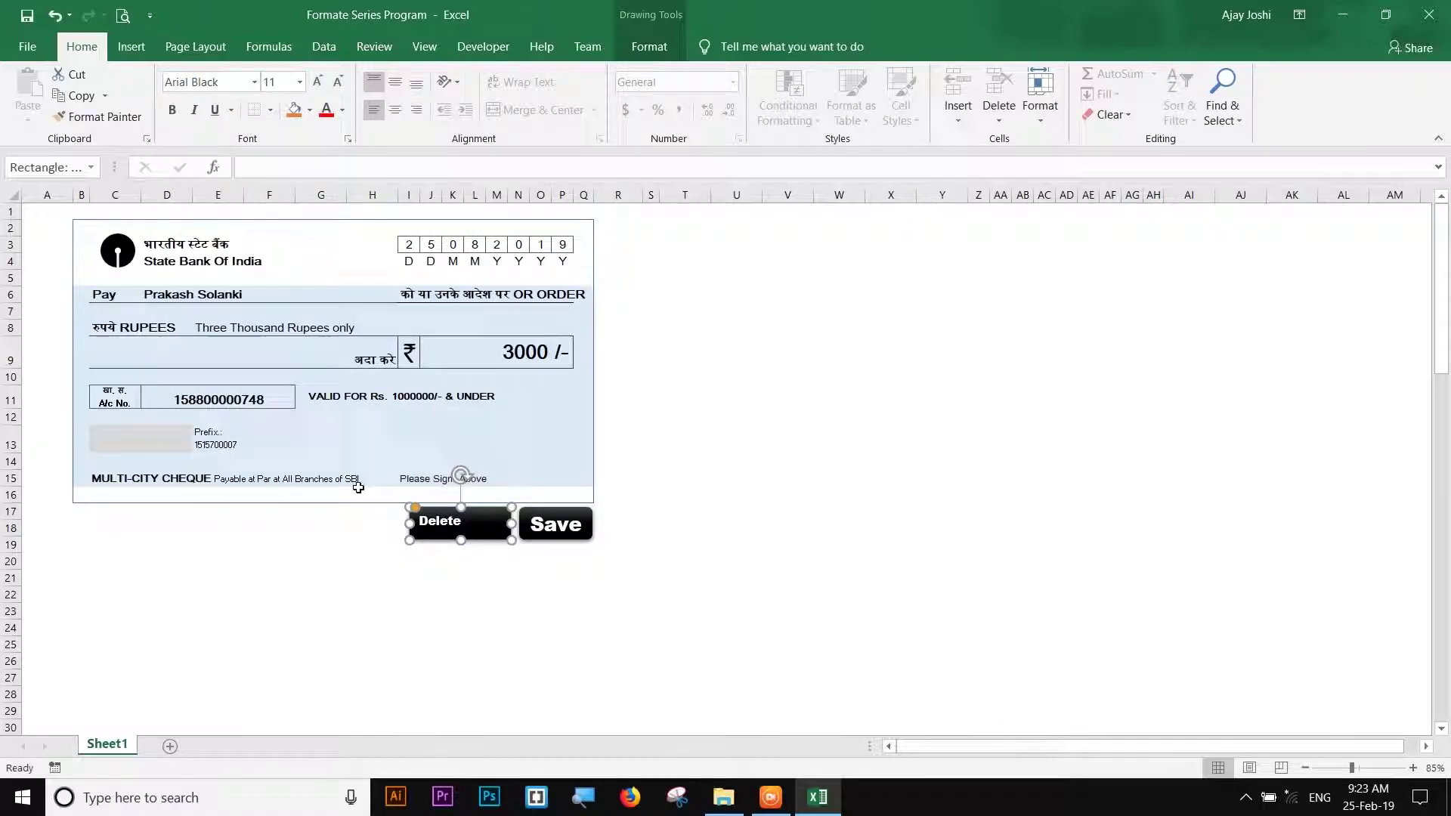
pyautogui.click(300, 81)
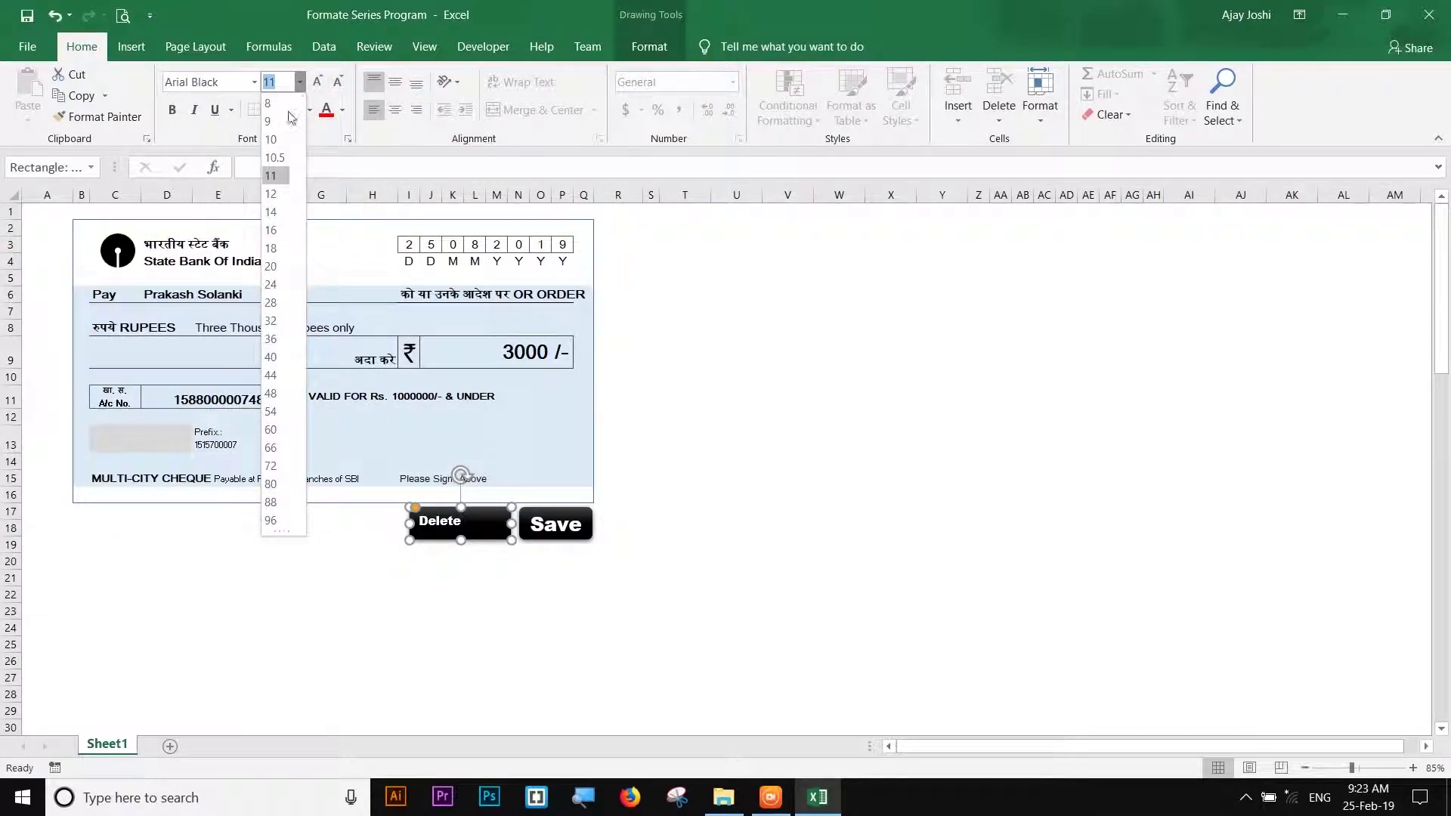
pyautogui.click(280, 249)
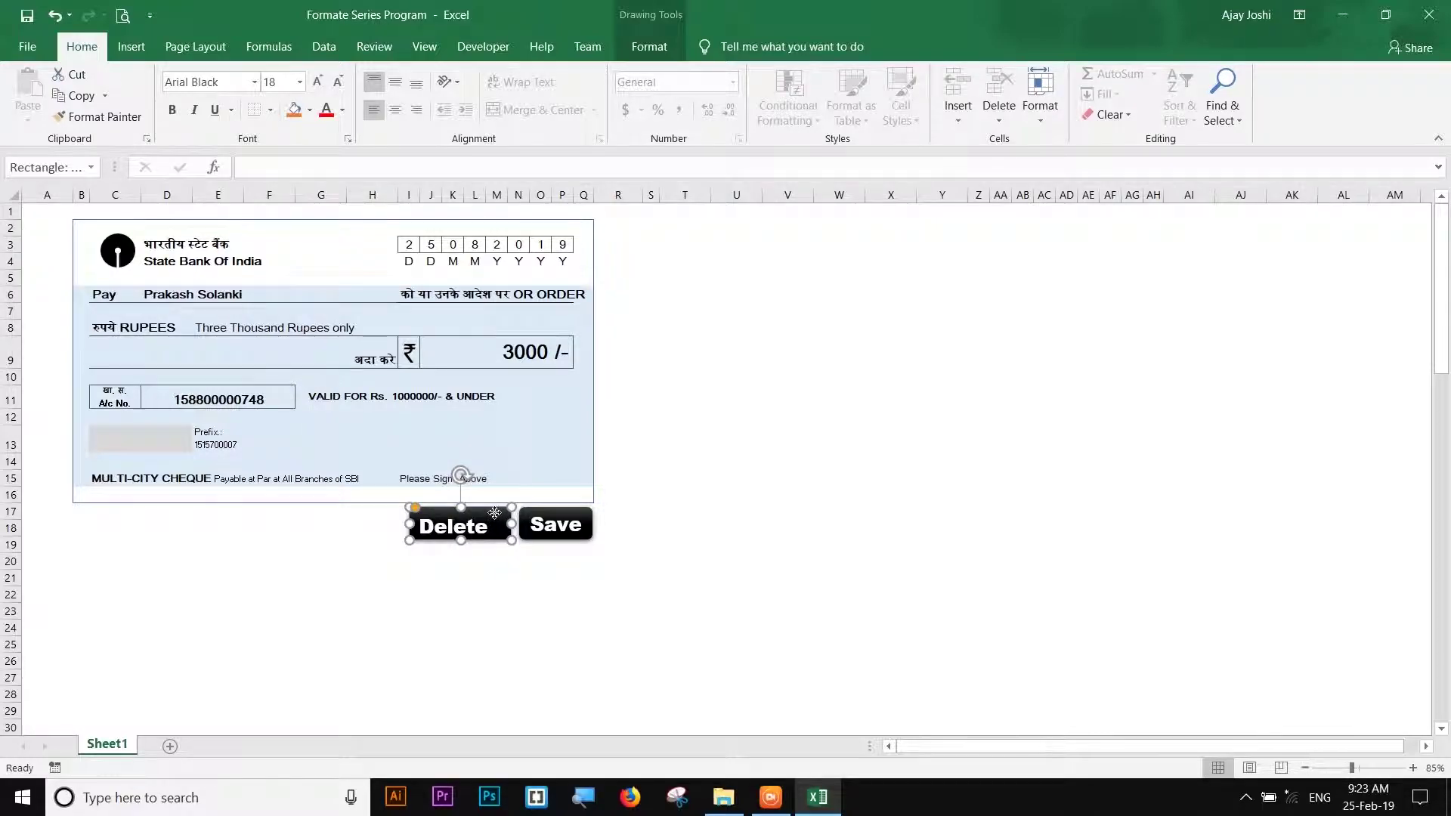
pyautogui.click(395, 82)
pyautogui.click(394, 109)
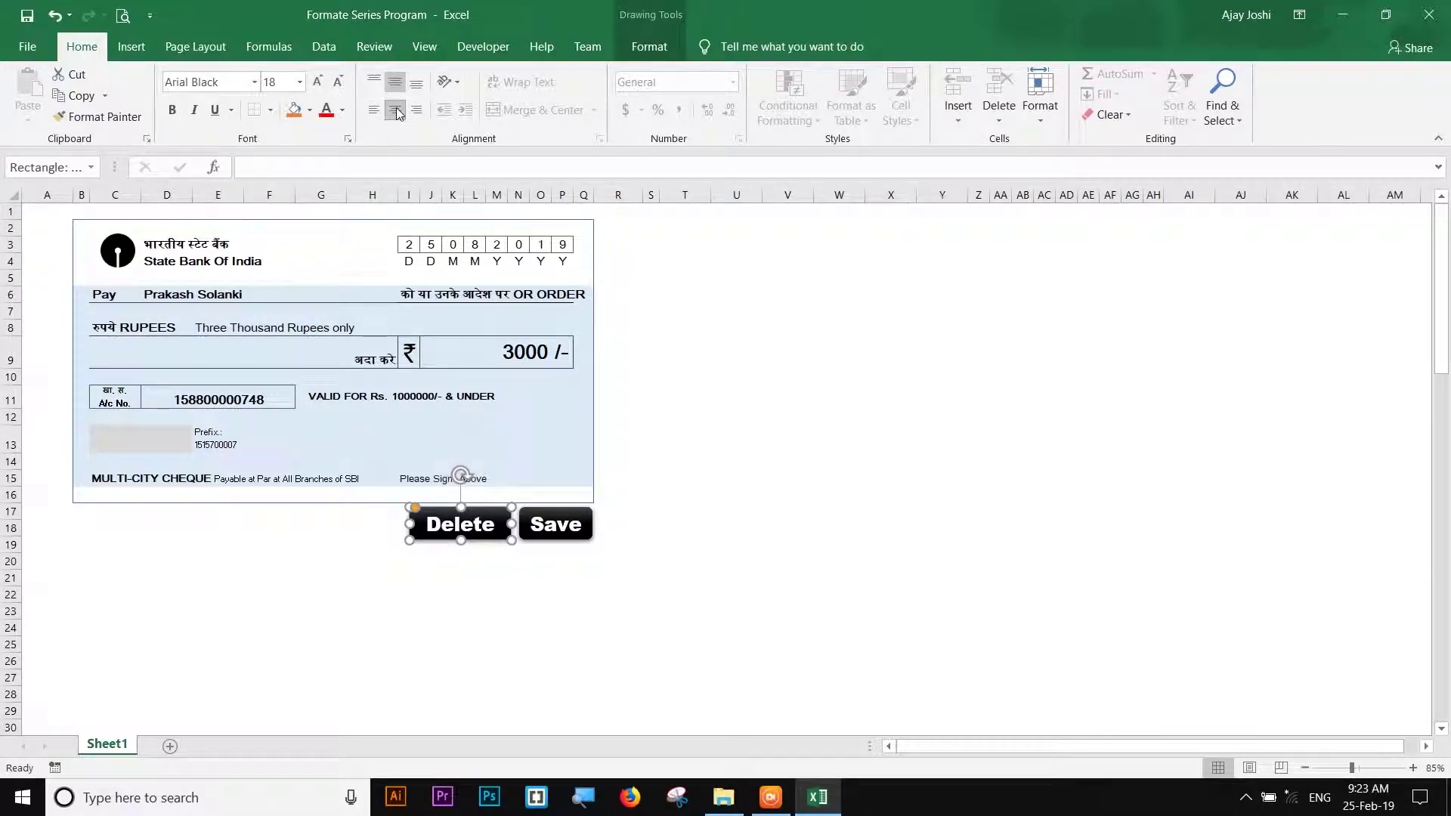
pyautogui.click(515, 561)
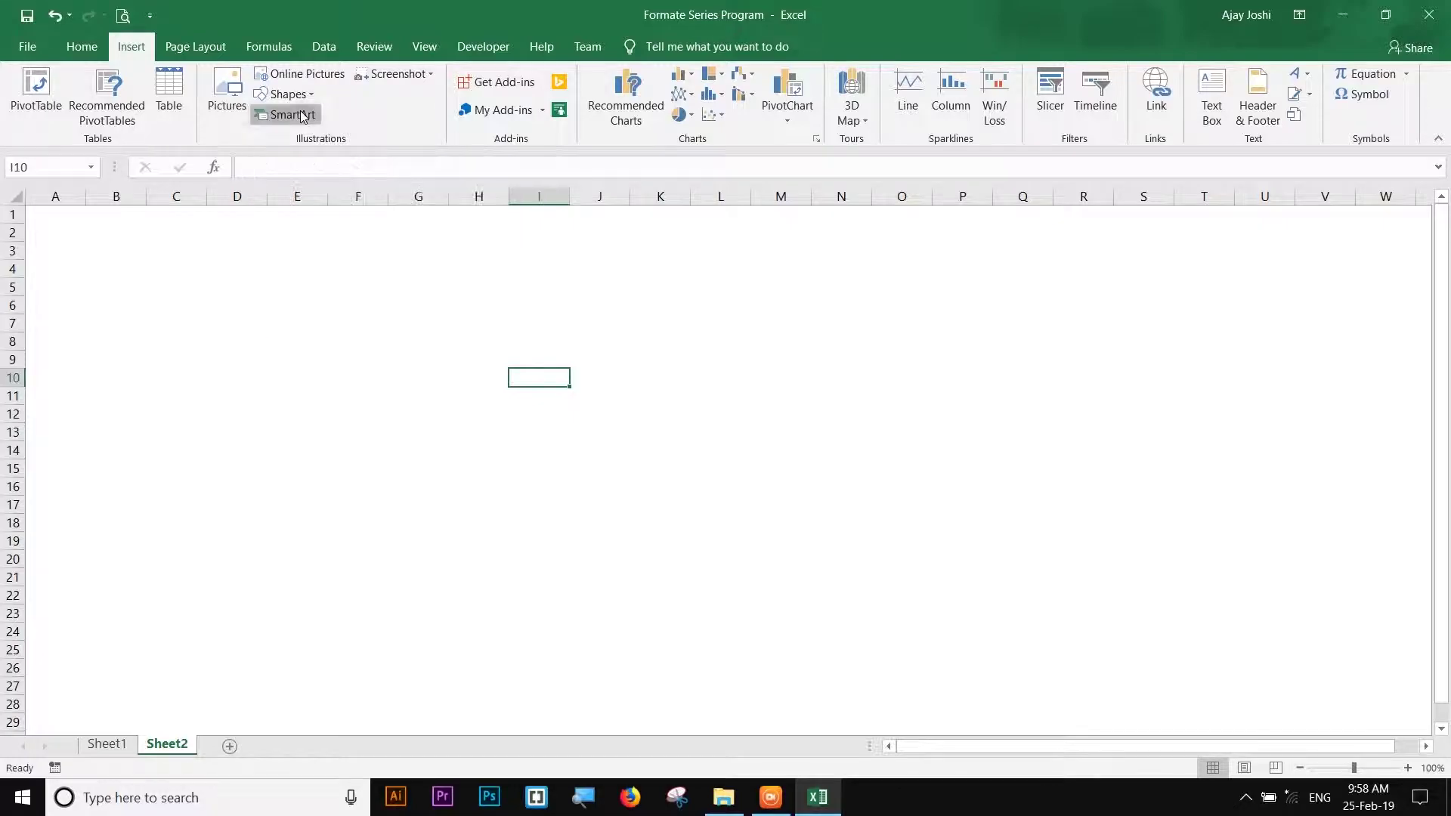
# - Insert a Funnel SmartArt on Sheet2 and move it to the upper-left
pyautogui.click(301, 114)
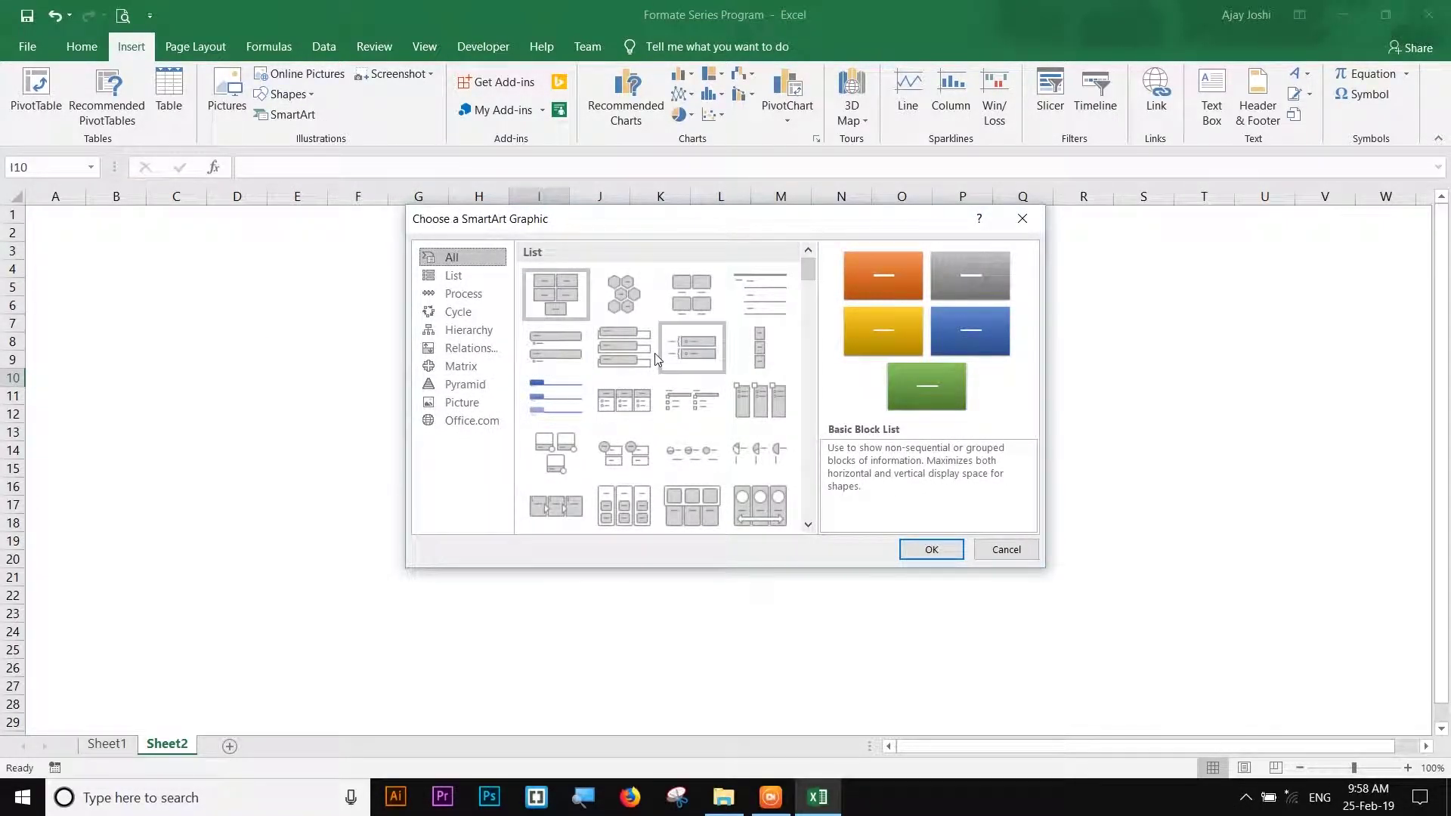
pyautogui.scroll(-3, 688, 385)
pyautogui.scroll(-3, 689, 385)
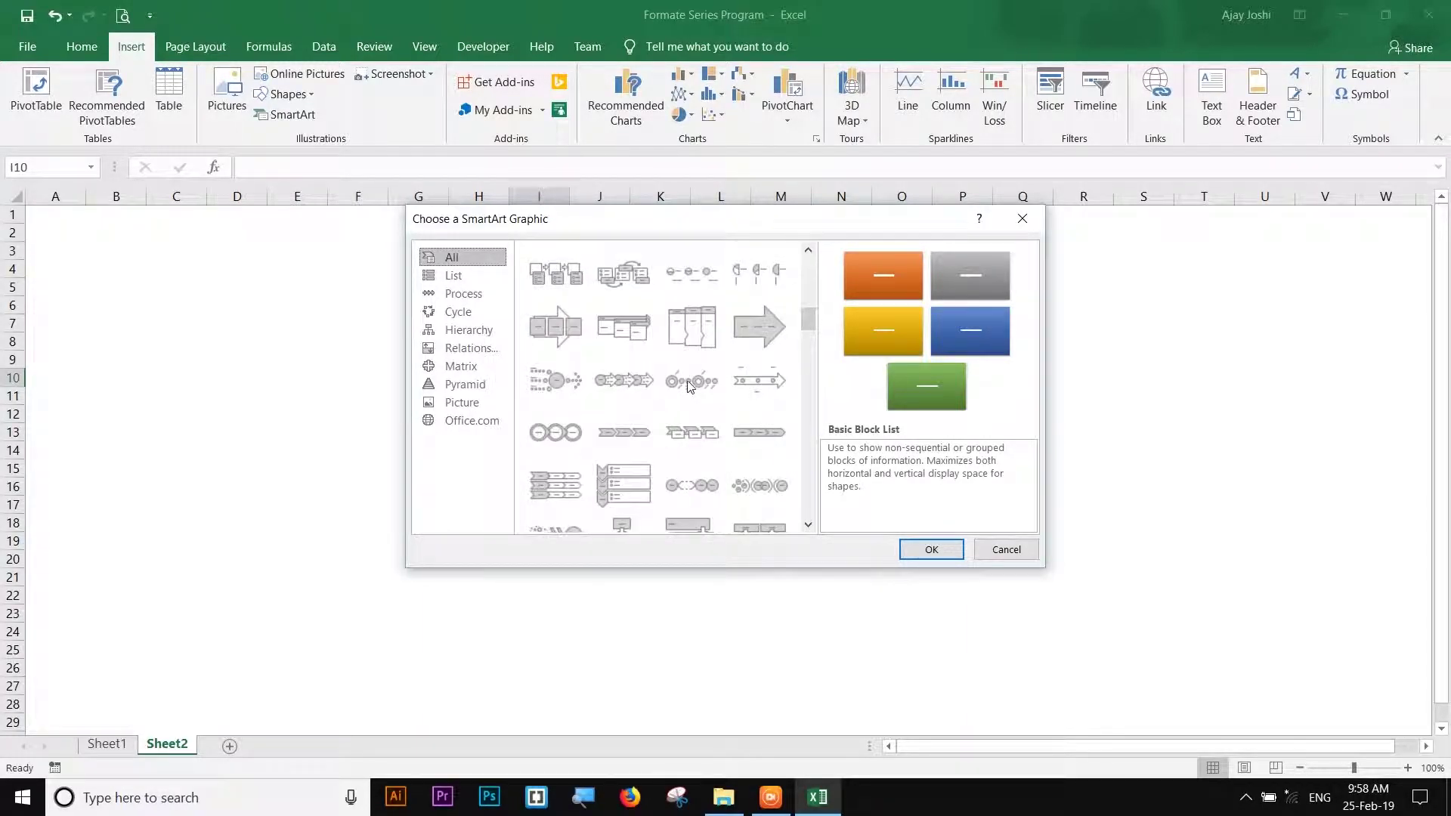
pyautogui.scroll(-3, 692, 390)
pyautogui.click(701, 433)
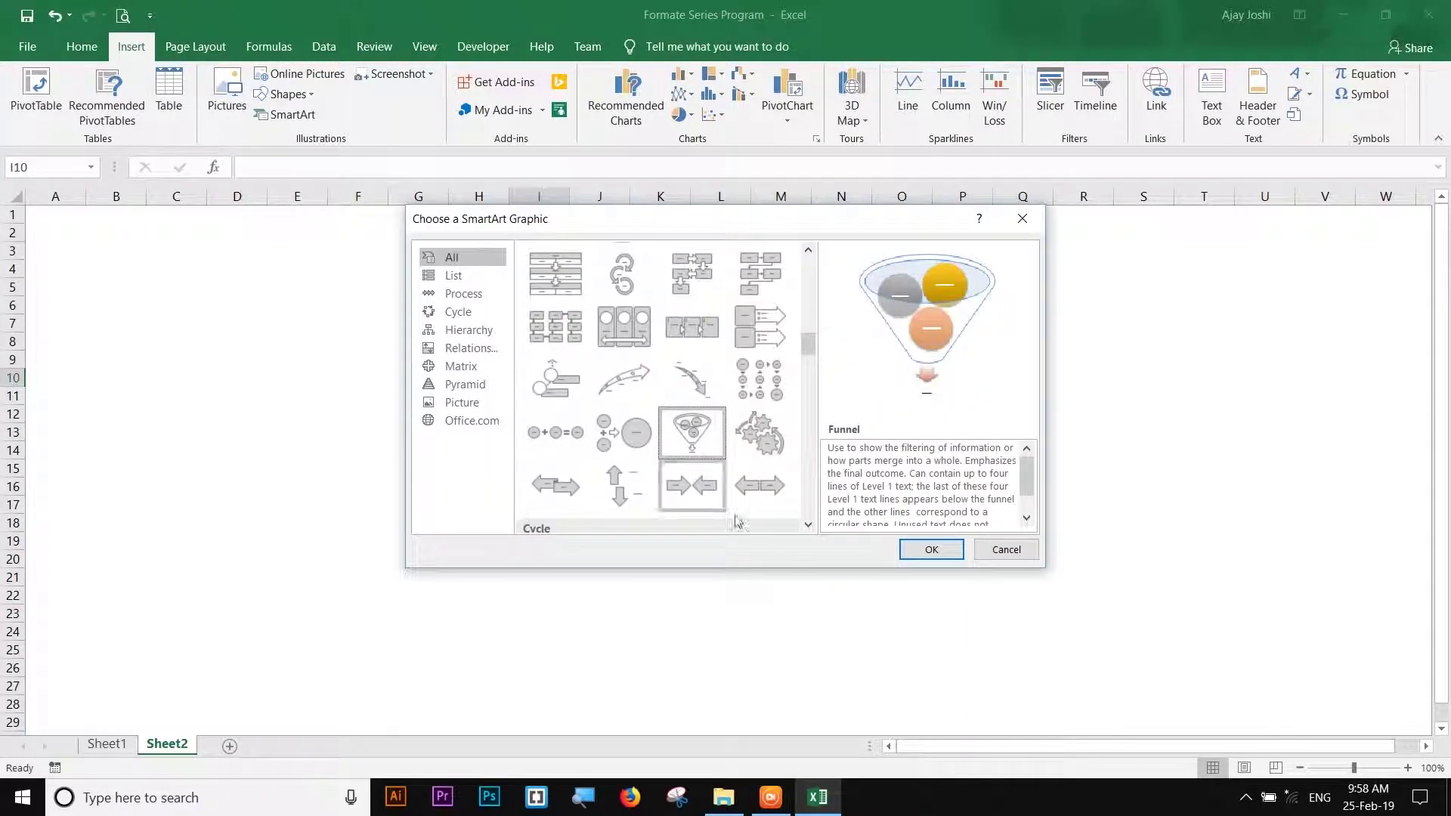
pyautogui.click(929, 550)
pyautogui.click(630, 344)
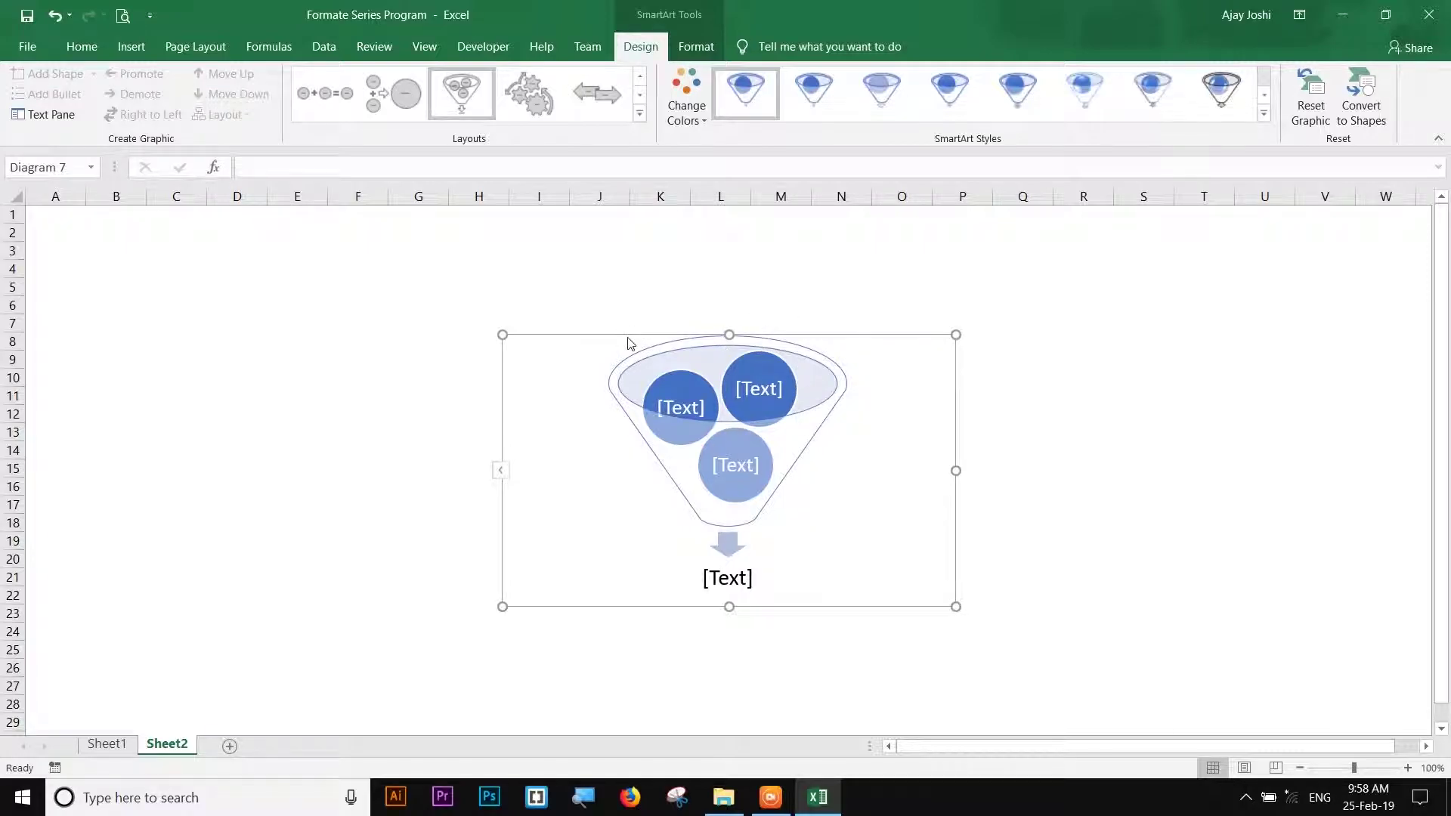
pyautogui.moveTo(627, 344); pyautogui.dragTo(150, 265)
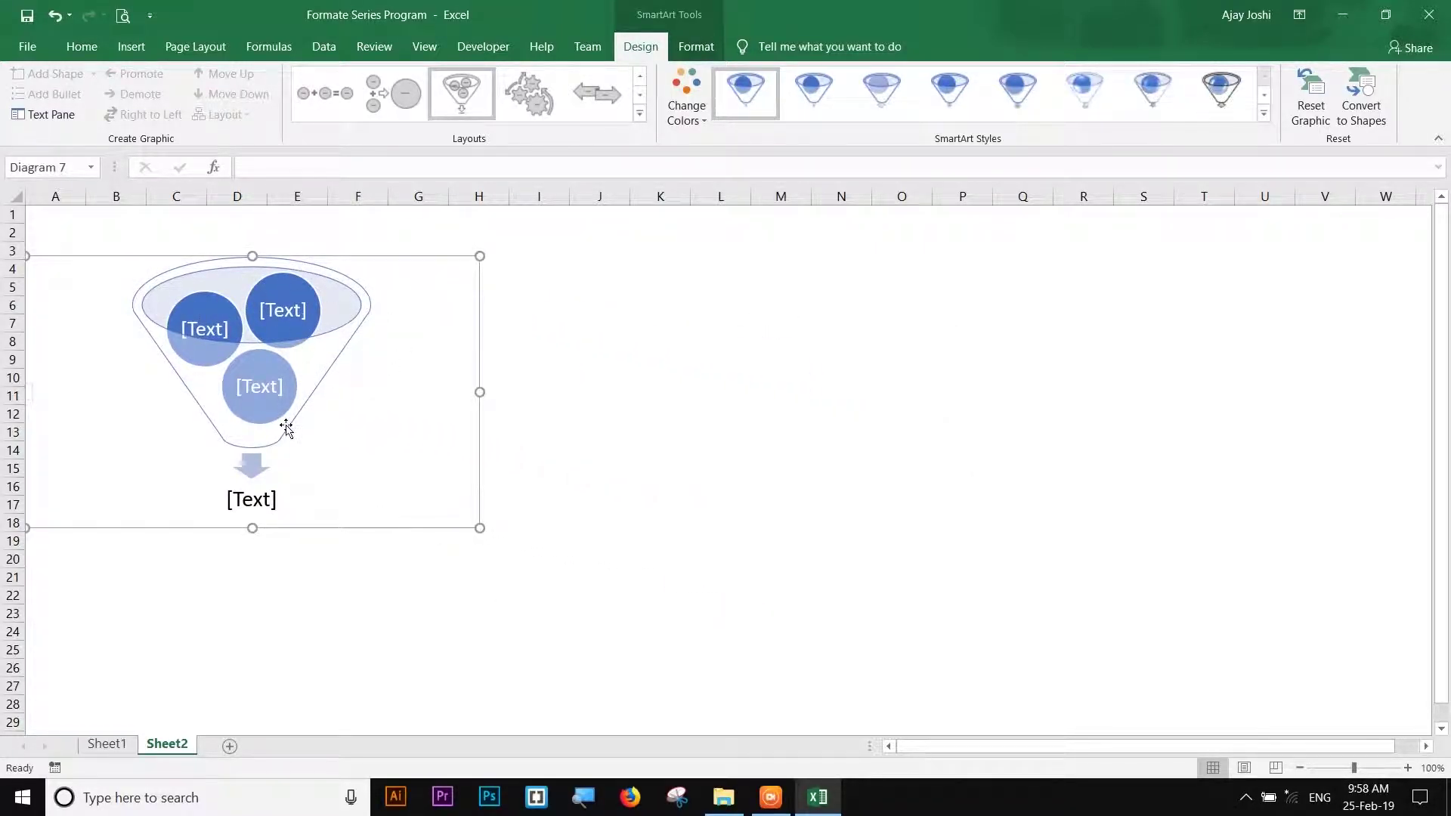
# - Apply a Colorful colour scheme so the funnel circles turn green, blue and yellow
pyautogui.click(687, 121)
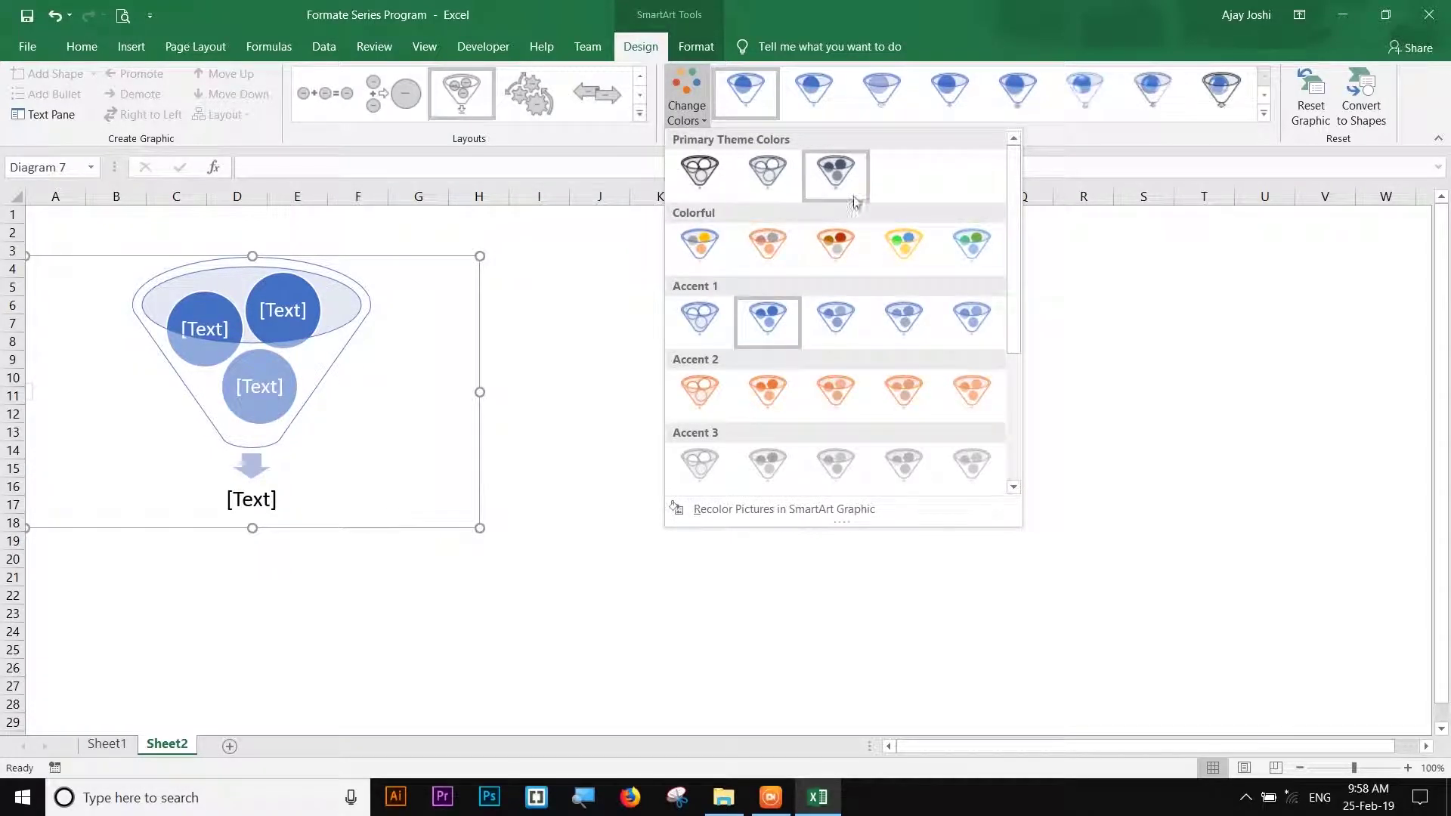
pyautogui.click(660, 253)
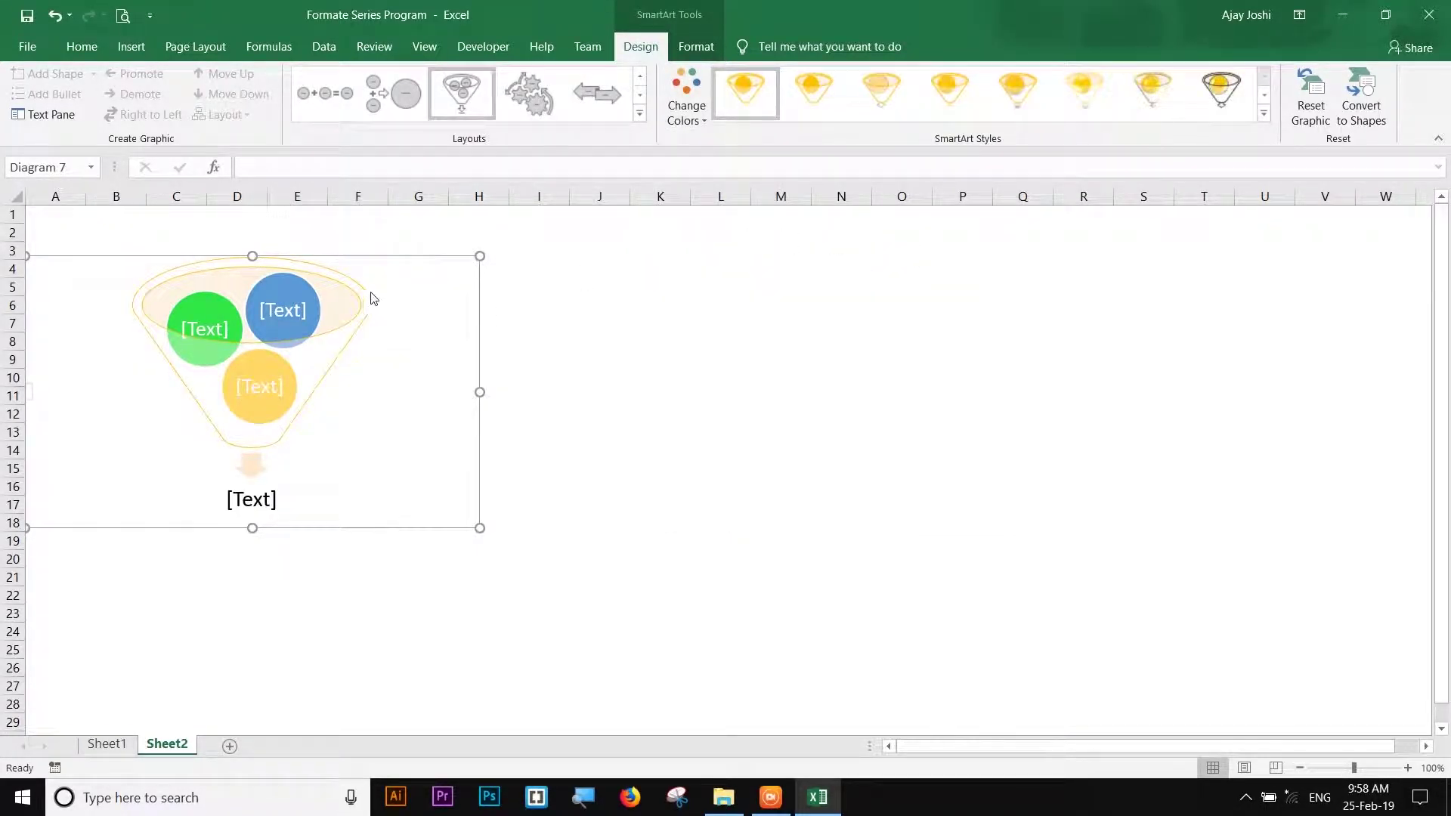
pyautogui.rightClick(414, 310)
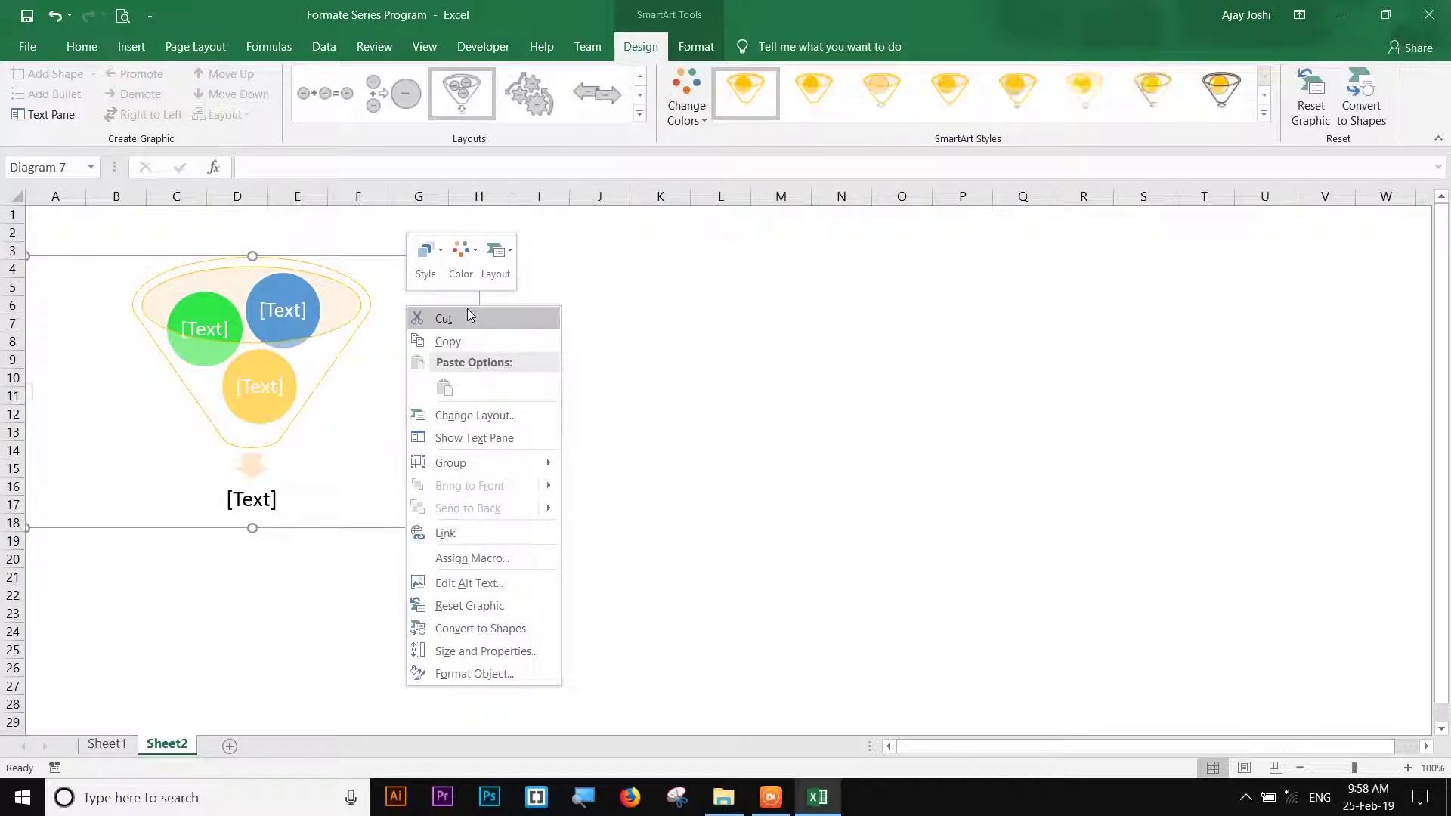
# - Enter Sugar, Water, Lemon and Lemon Juice in the funnel's text pane
pyautogui.click(499, 439)
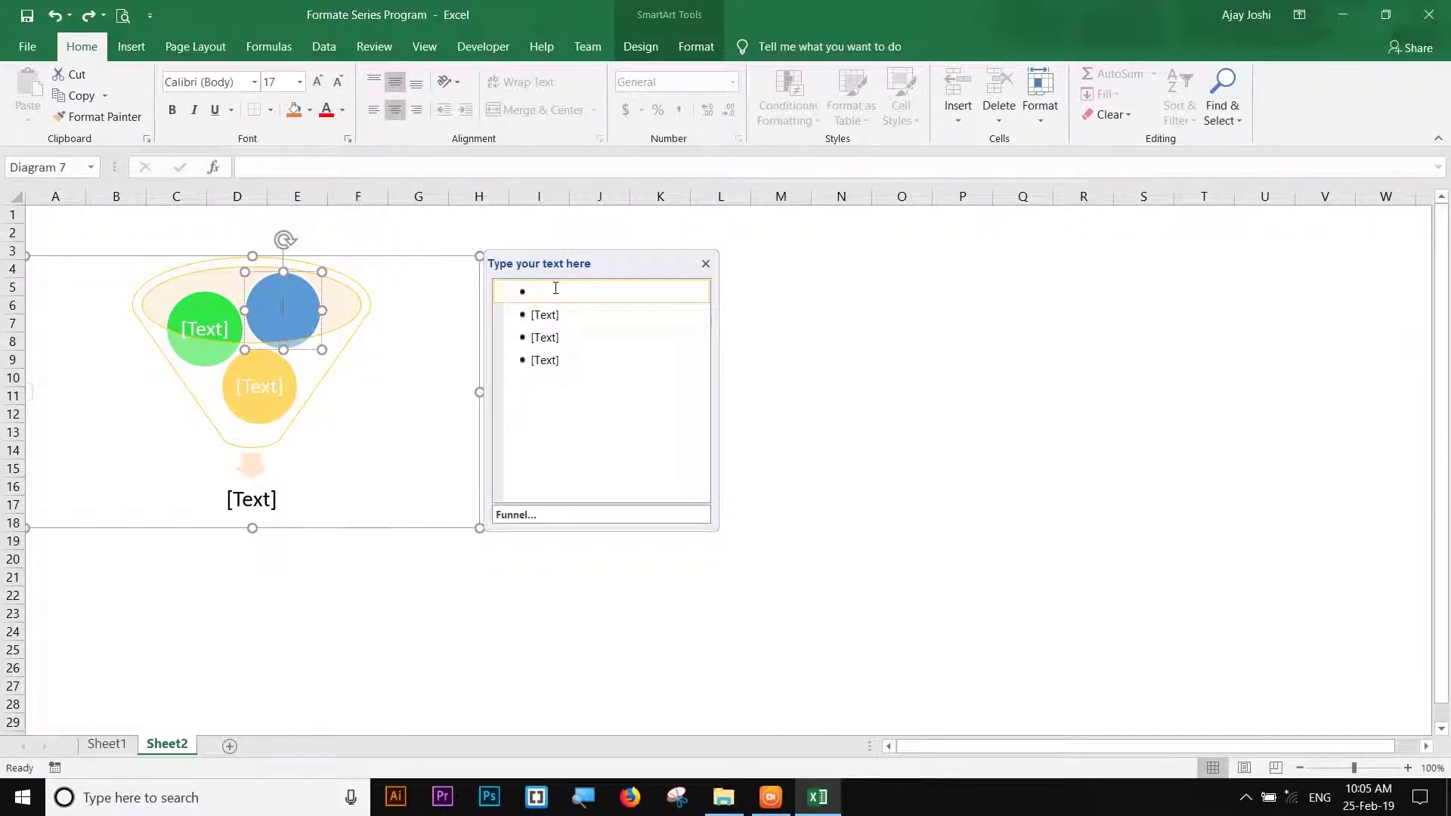
pyautogui.write('Sugar')
pyautogui.click(569, 316)
pyautogui.write('W')
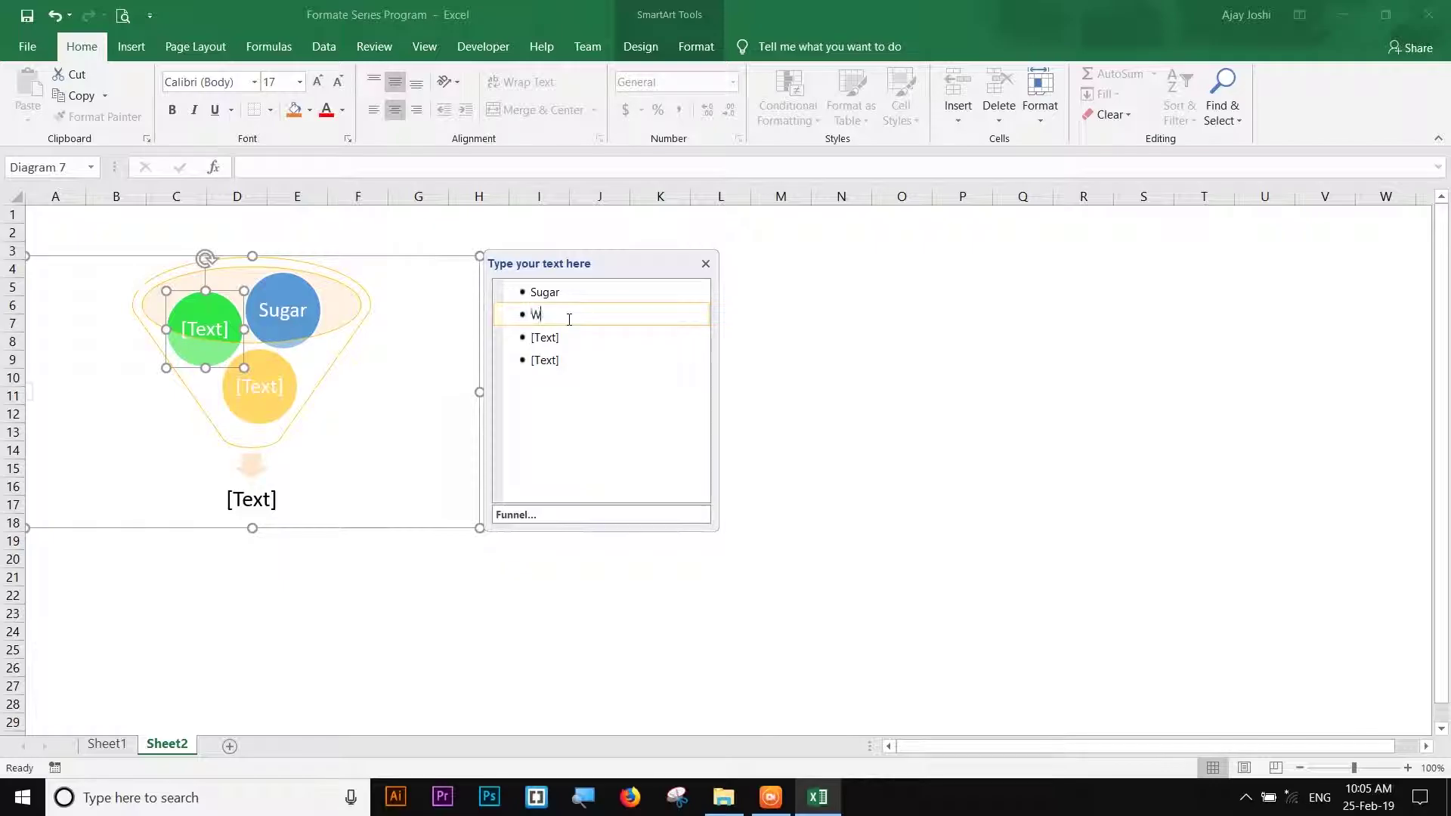
pyautogui.write('ater')
pyautogui.click(577, 337)
pyautogui.write('Lemo')
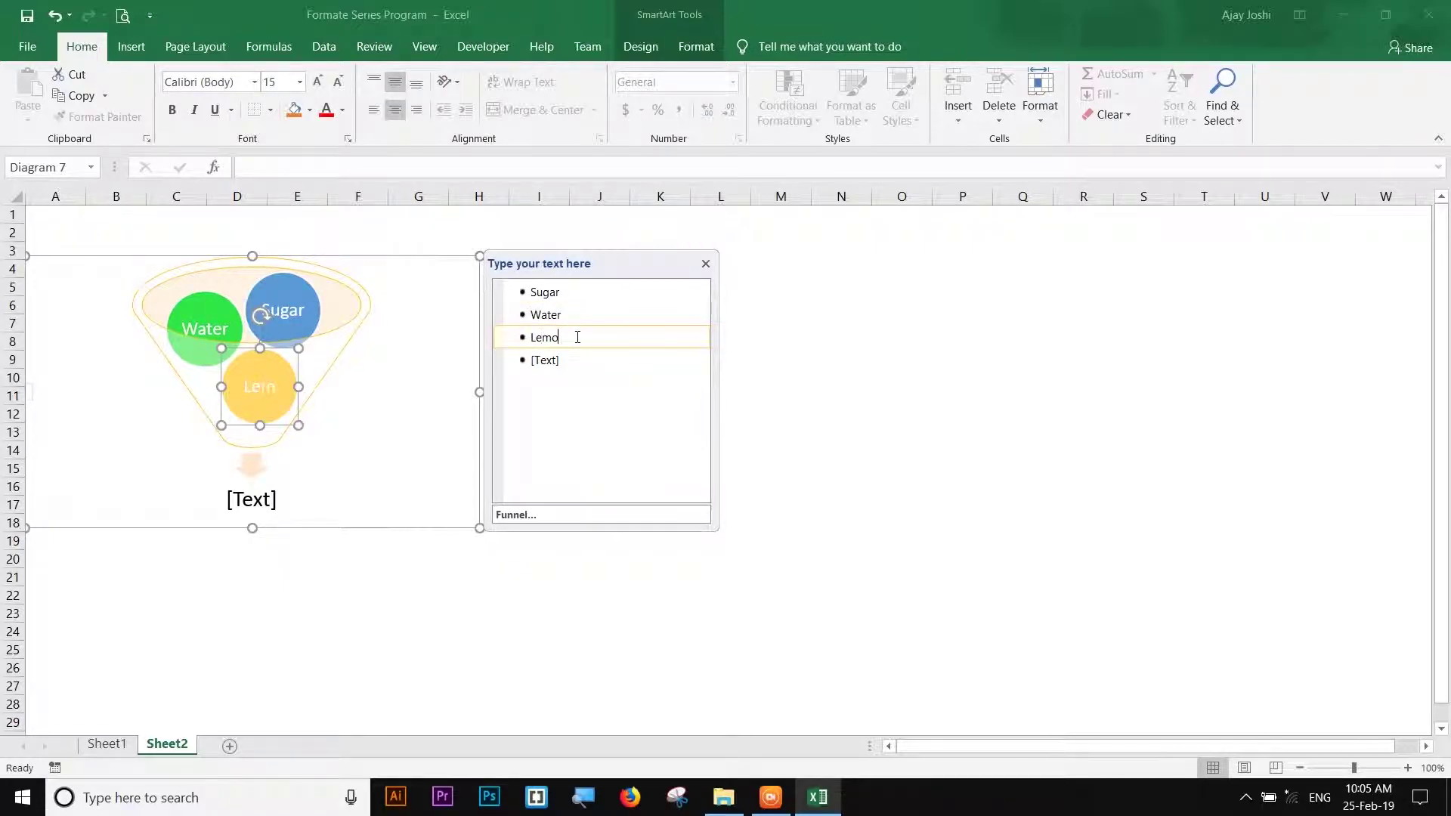
pyautogui.write('n')
pyautogui.click(560, 360)
pyautogui.write('Lemon')
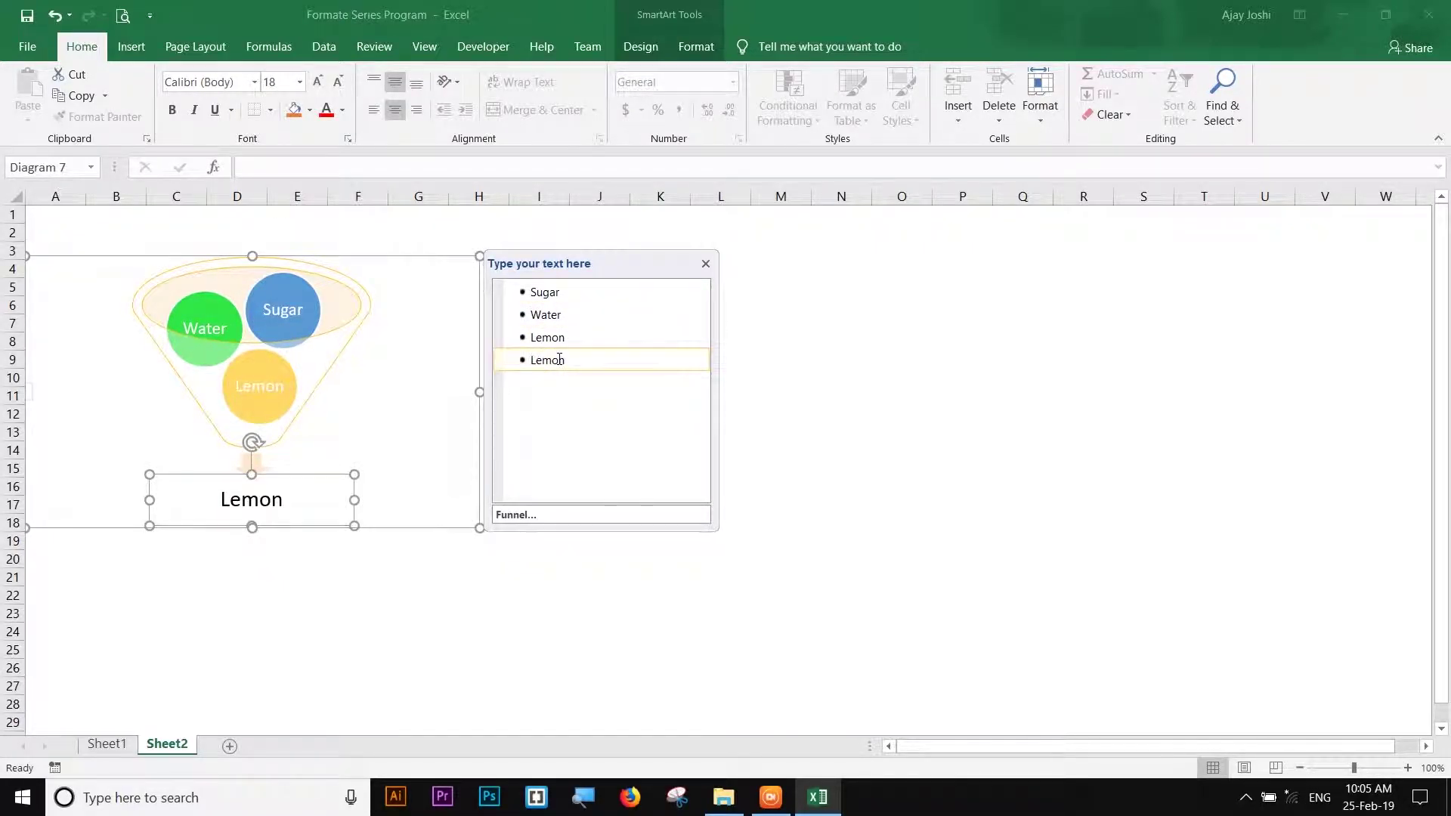
pyautogui.write(' Juice')
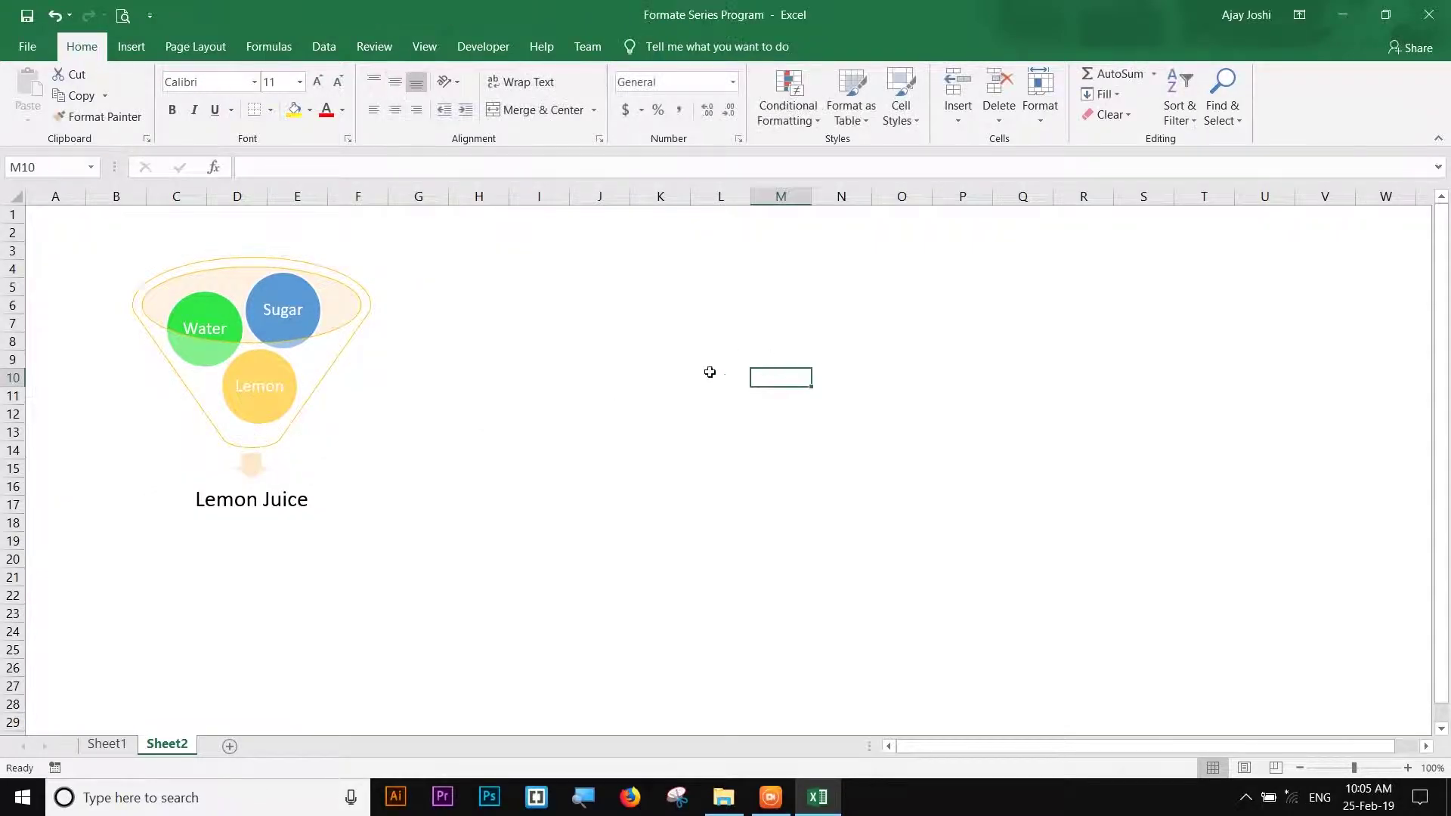
# - Apply the Polished SmartArt style and switch to the Vertical Equation layout
pyautogui.click(324, 421)
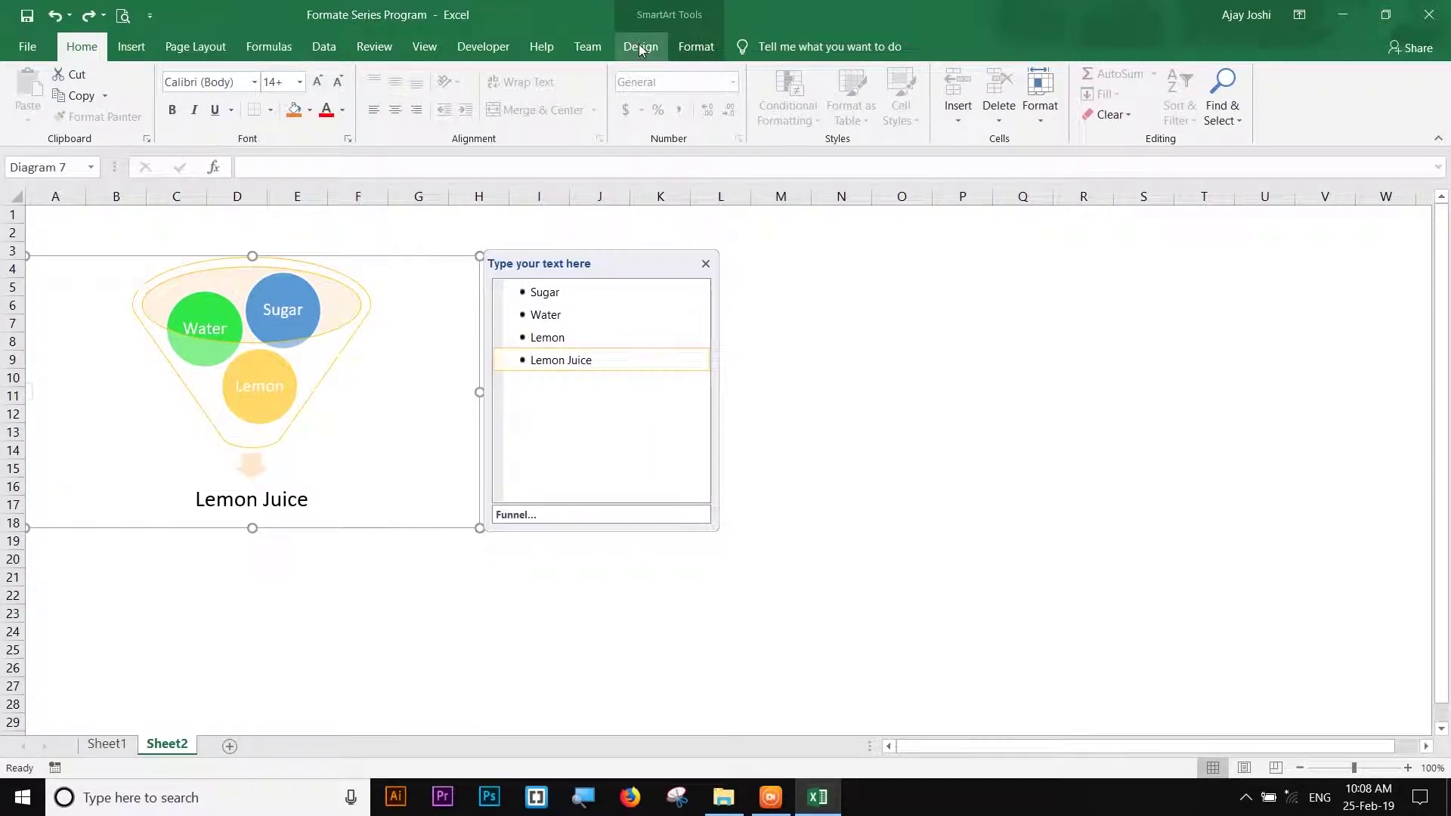
pyautogui.click(639, 47)
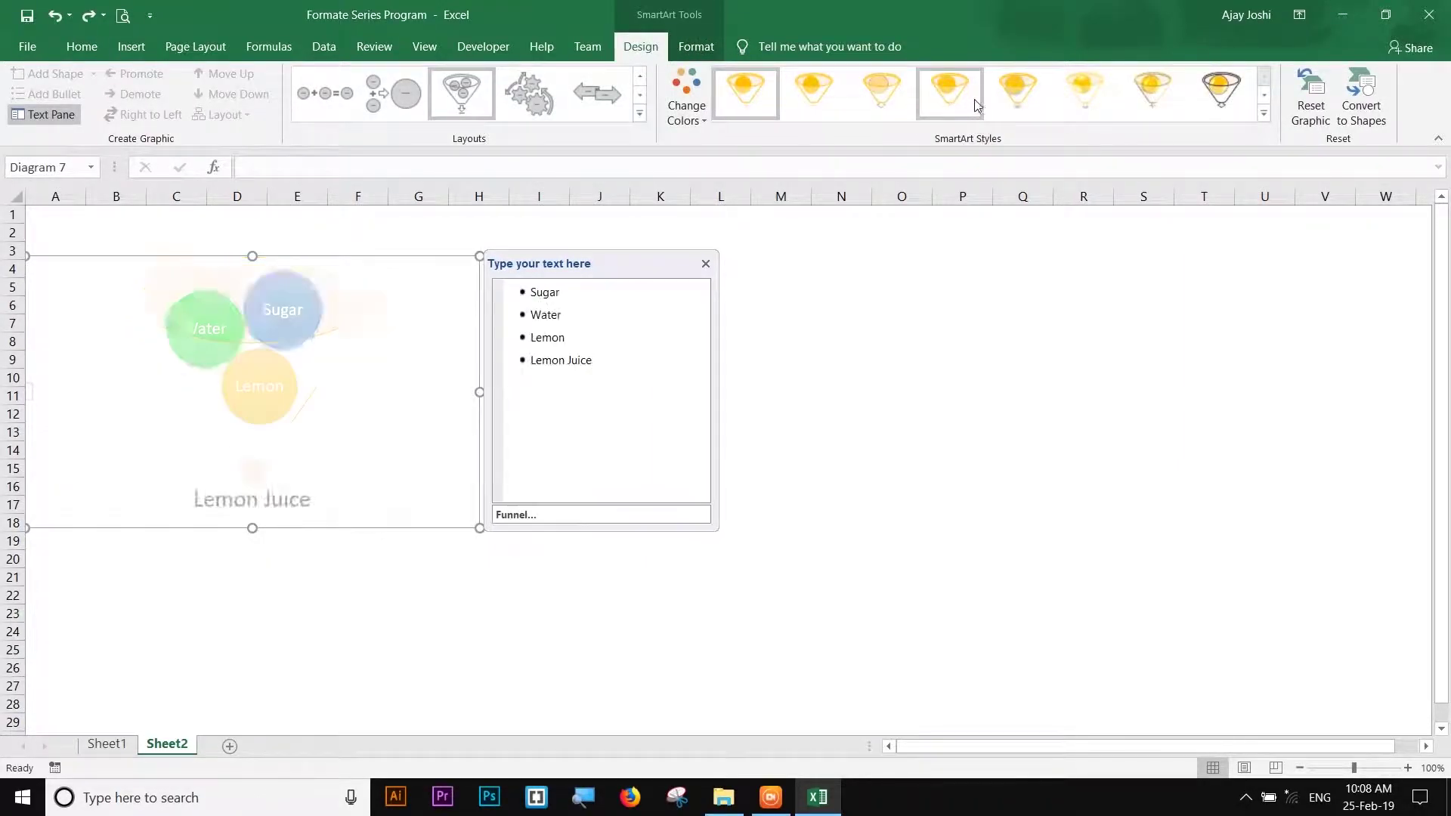
pyautogui.click(1091, 102)
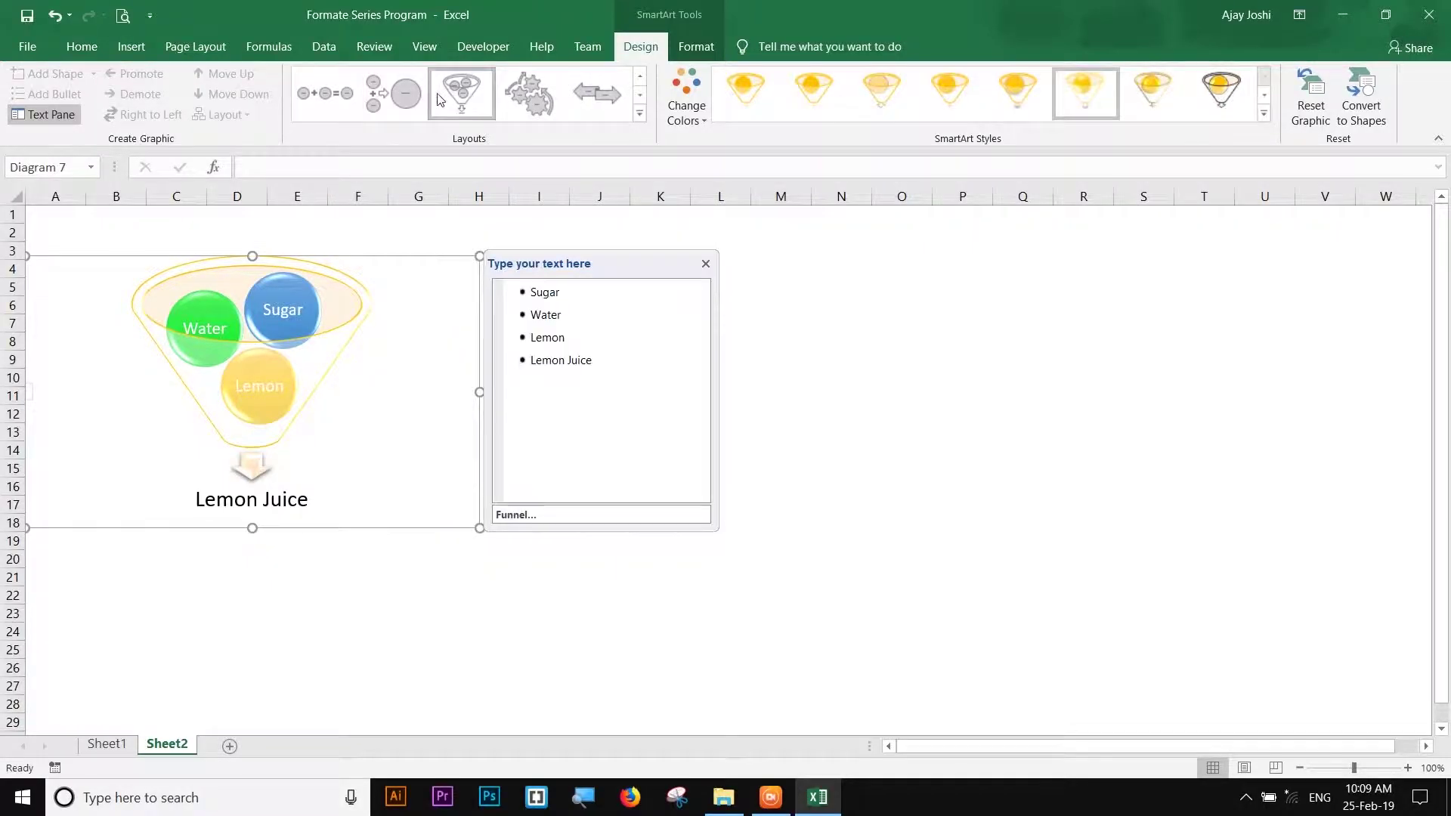
pyautogui.click(393, 92)
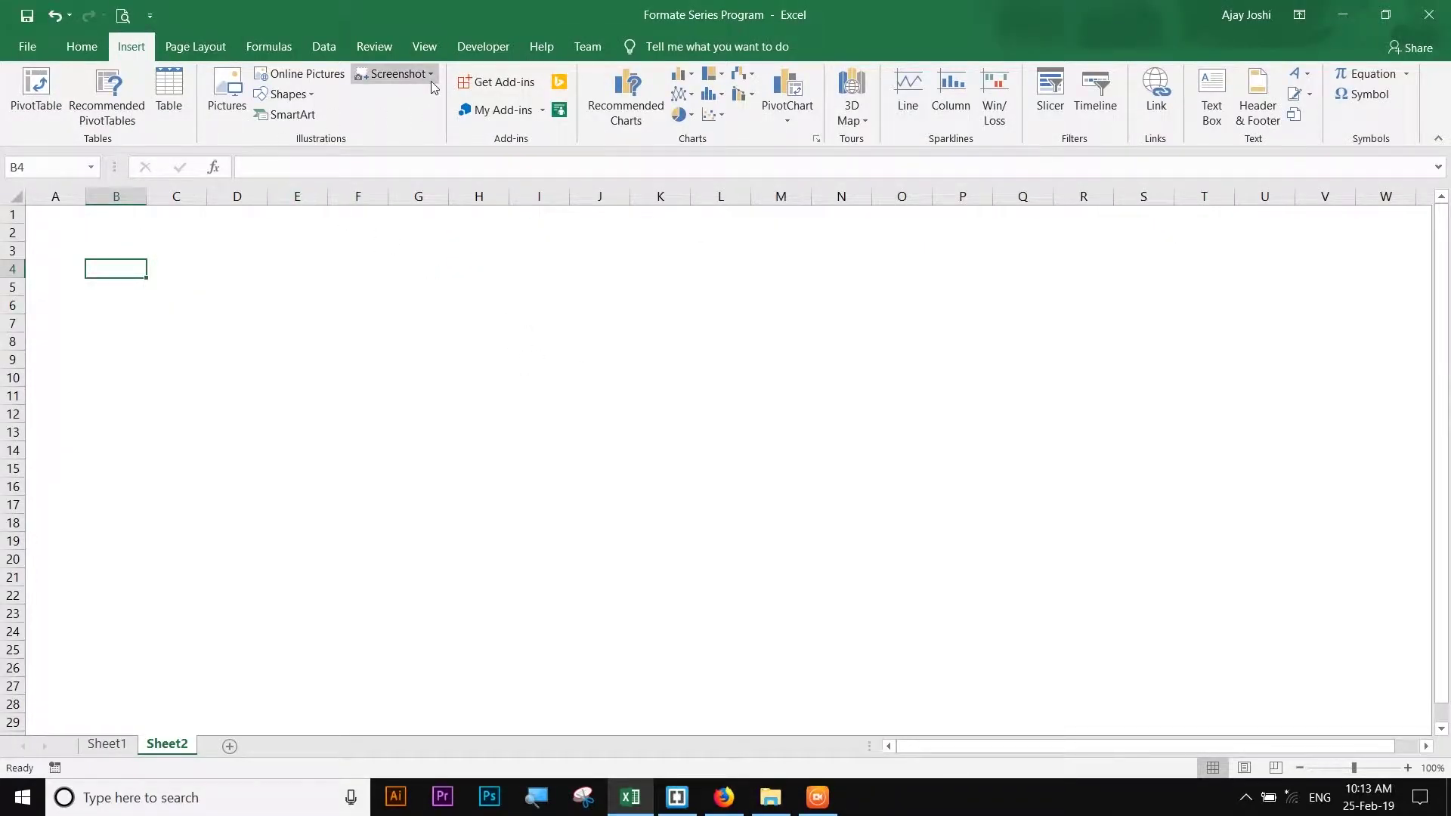
# - Insert a screenshot of the Brackets code editor window onto Sheet2
pyautogui.click(432, 75)
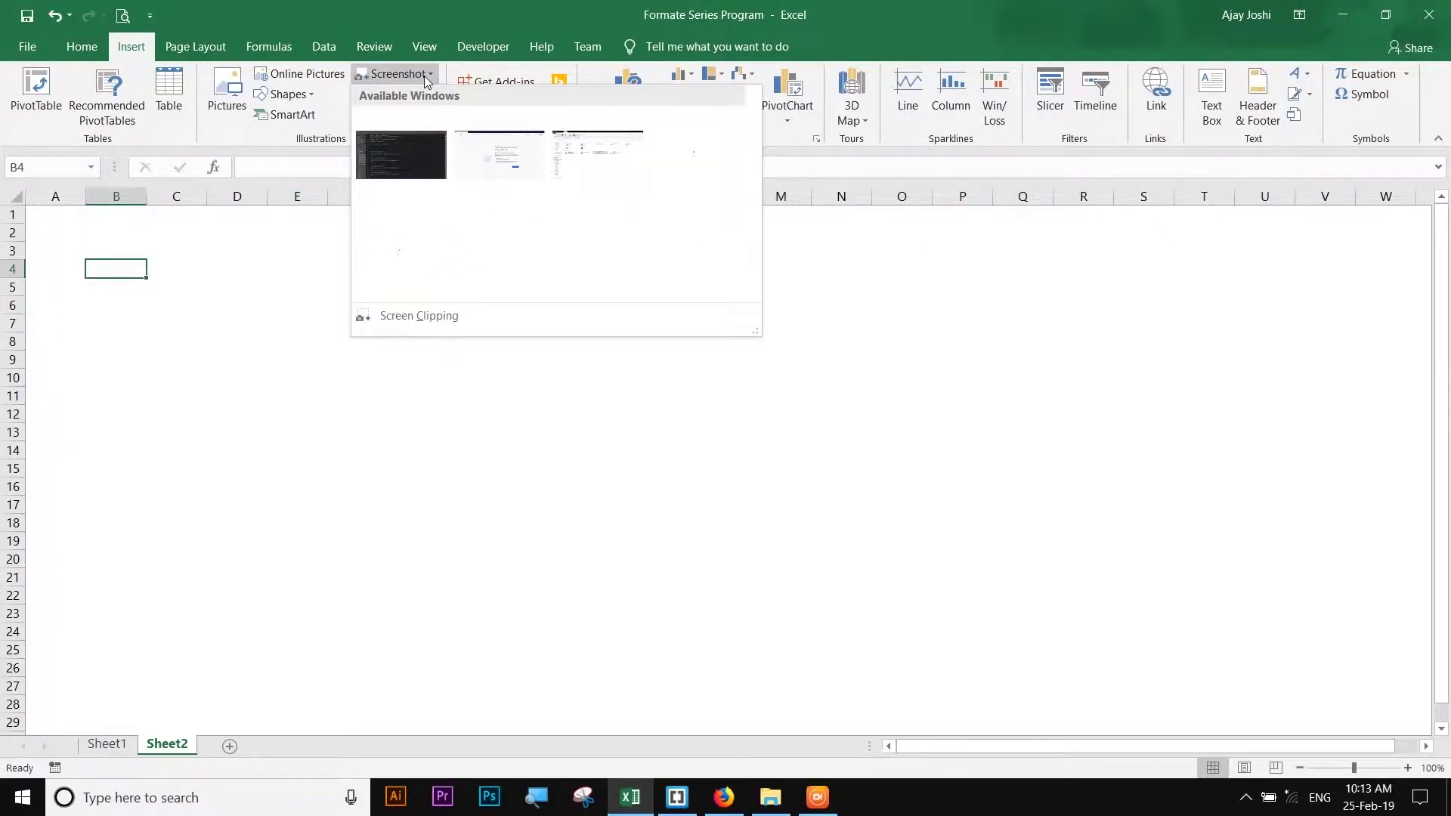
pyautogui.click(396, 159)
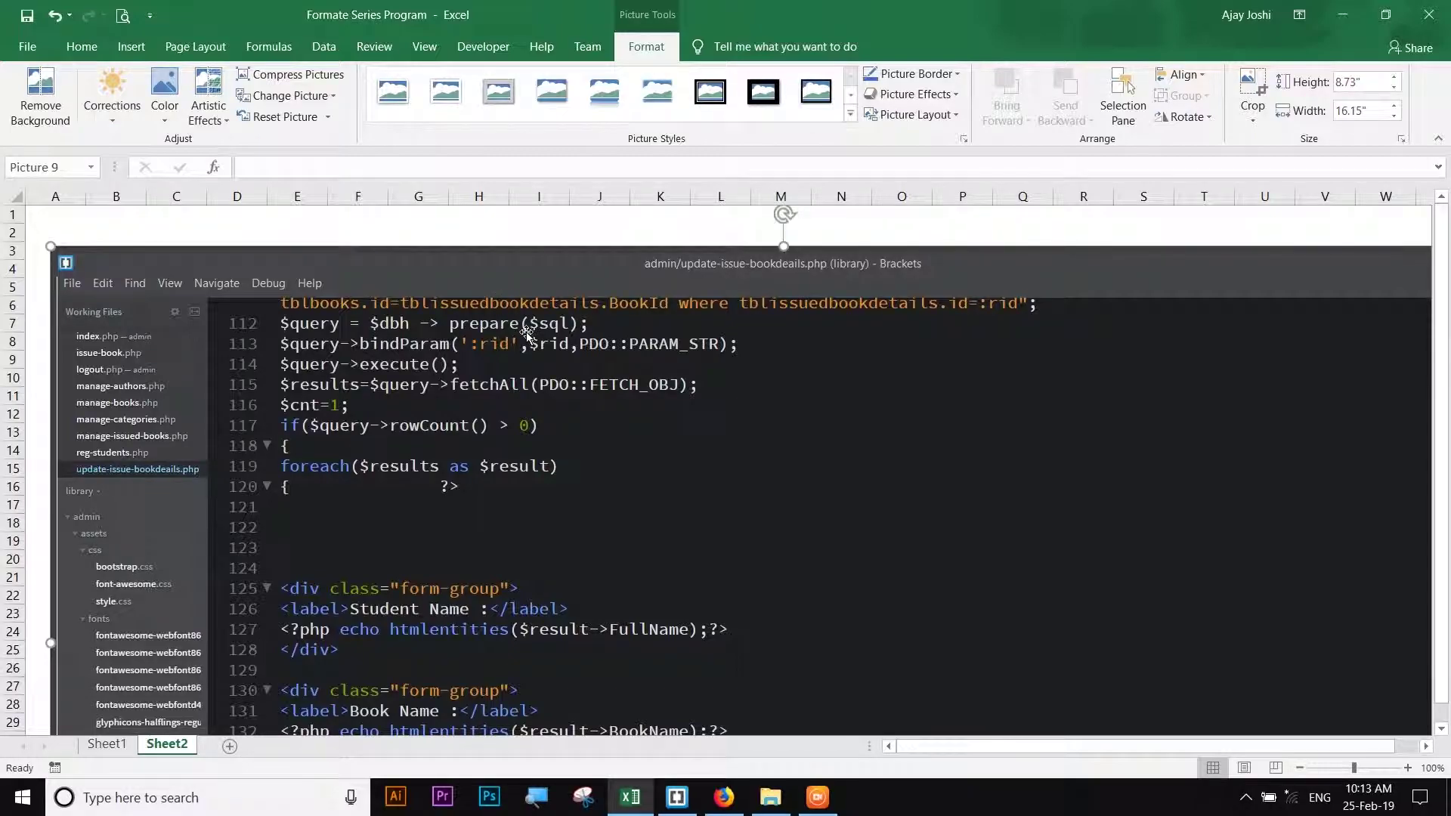
pyautogui.scroll(-3, 526, 332)
pyautogui.scroll(-2, 526, 333)
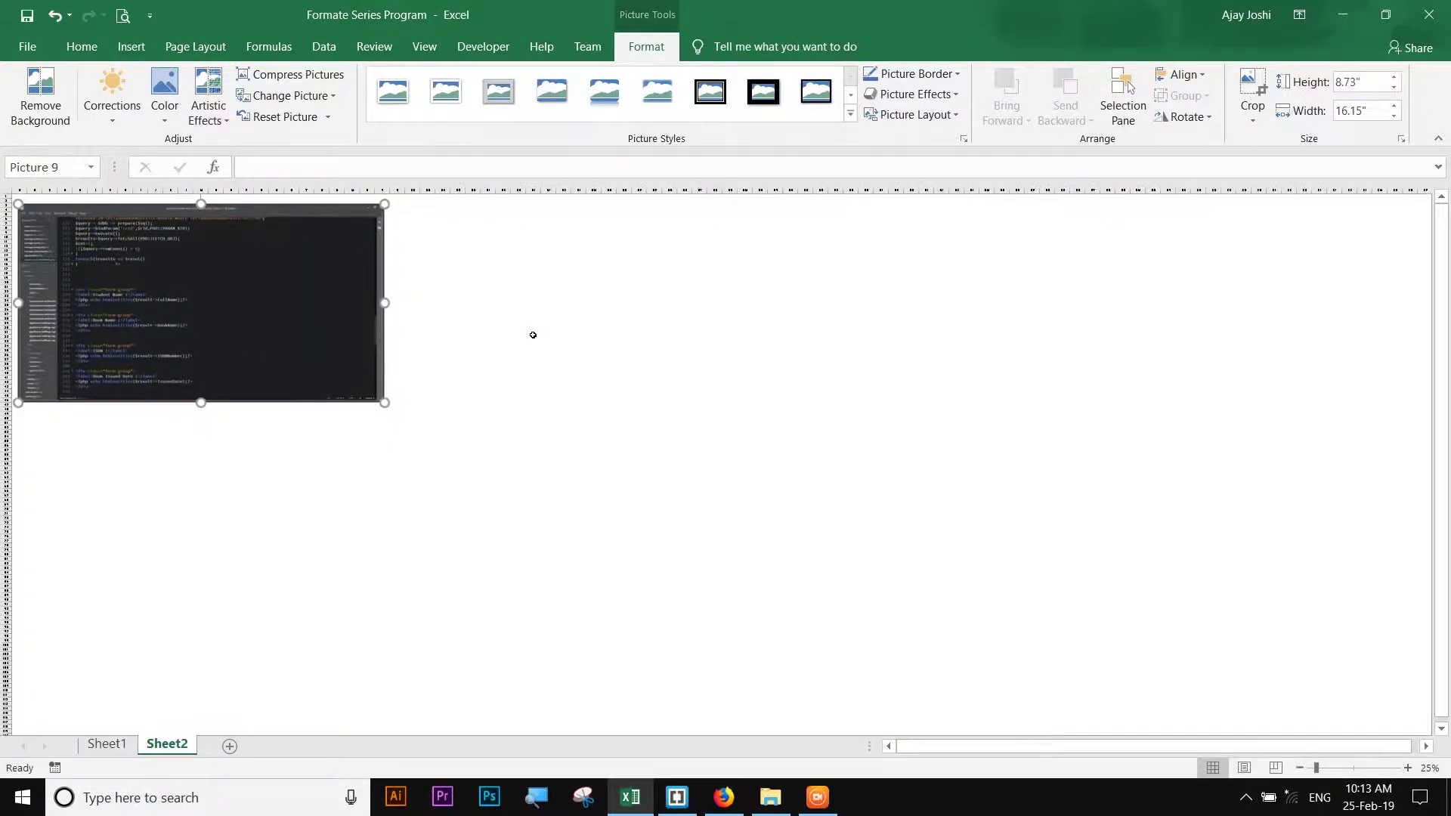
pyautogui.scroll(2, 533, 337)
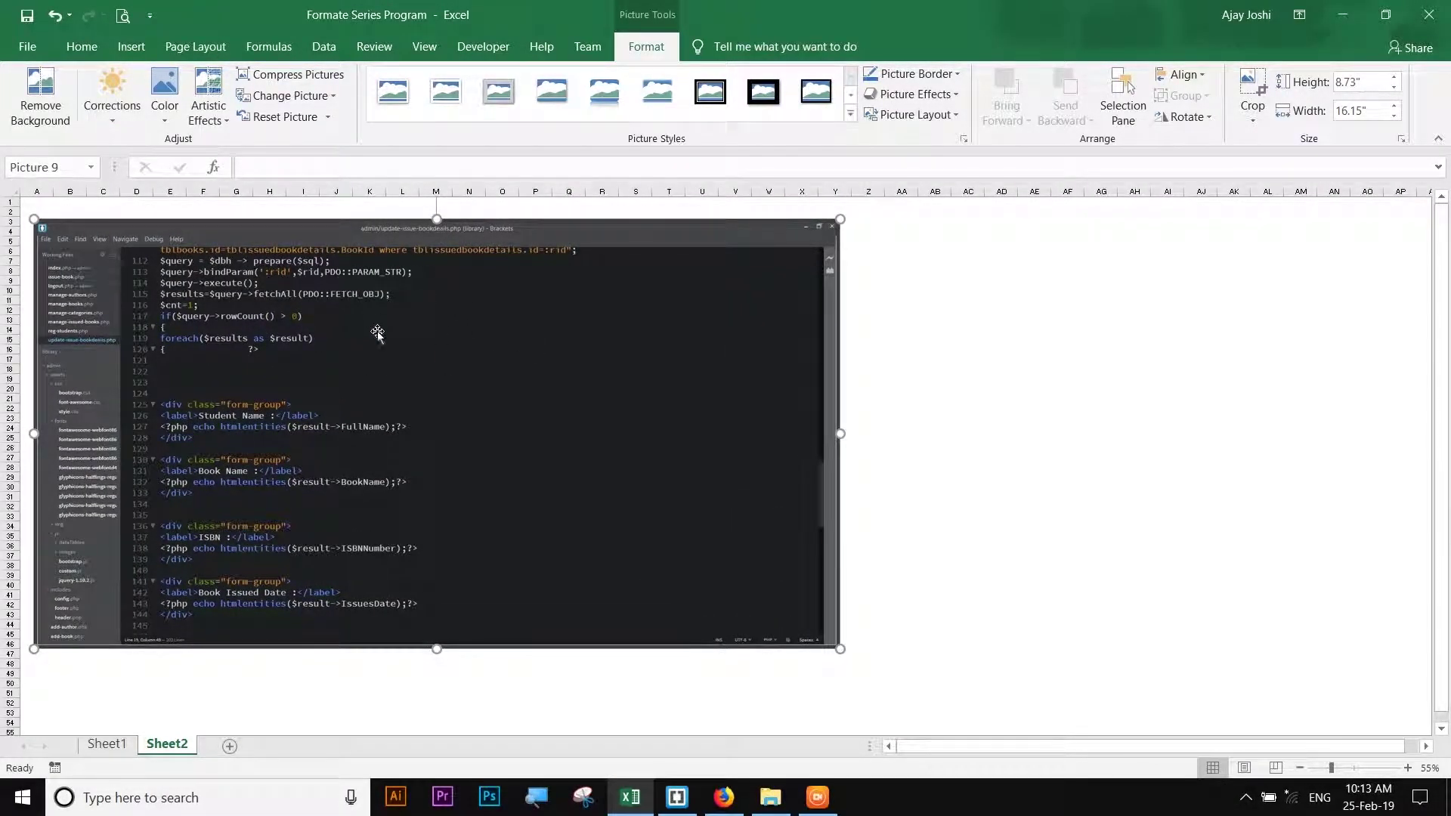
pyautogui.click(128, 46)
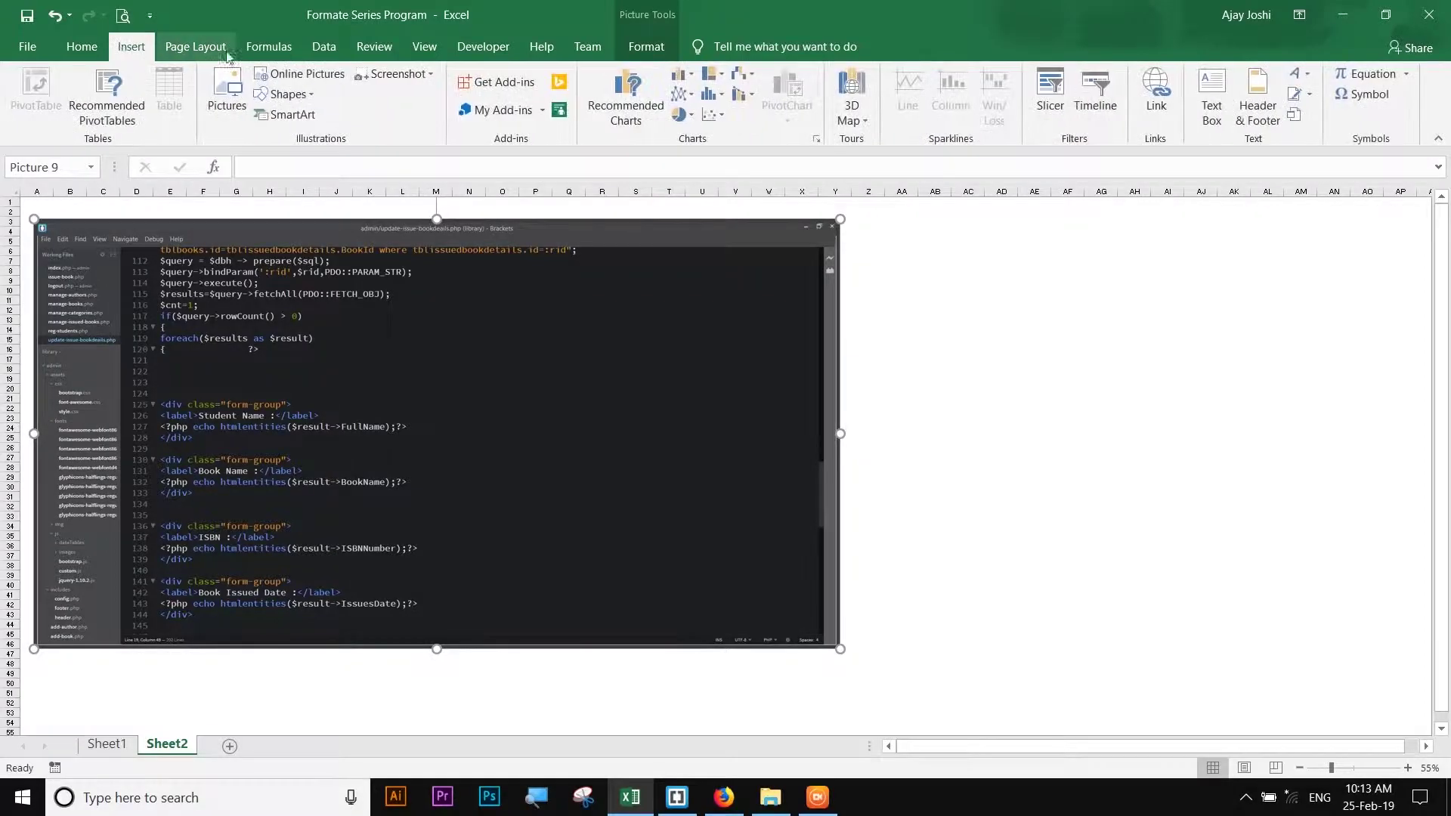
# - Insert screenshots of the Firefox error page and File Explorer windows, shifting the latter right and down
pyautogui.click(396, 74)
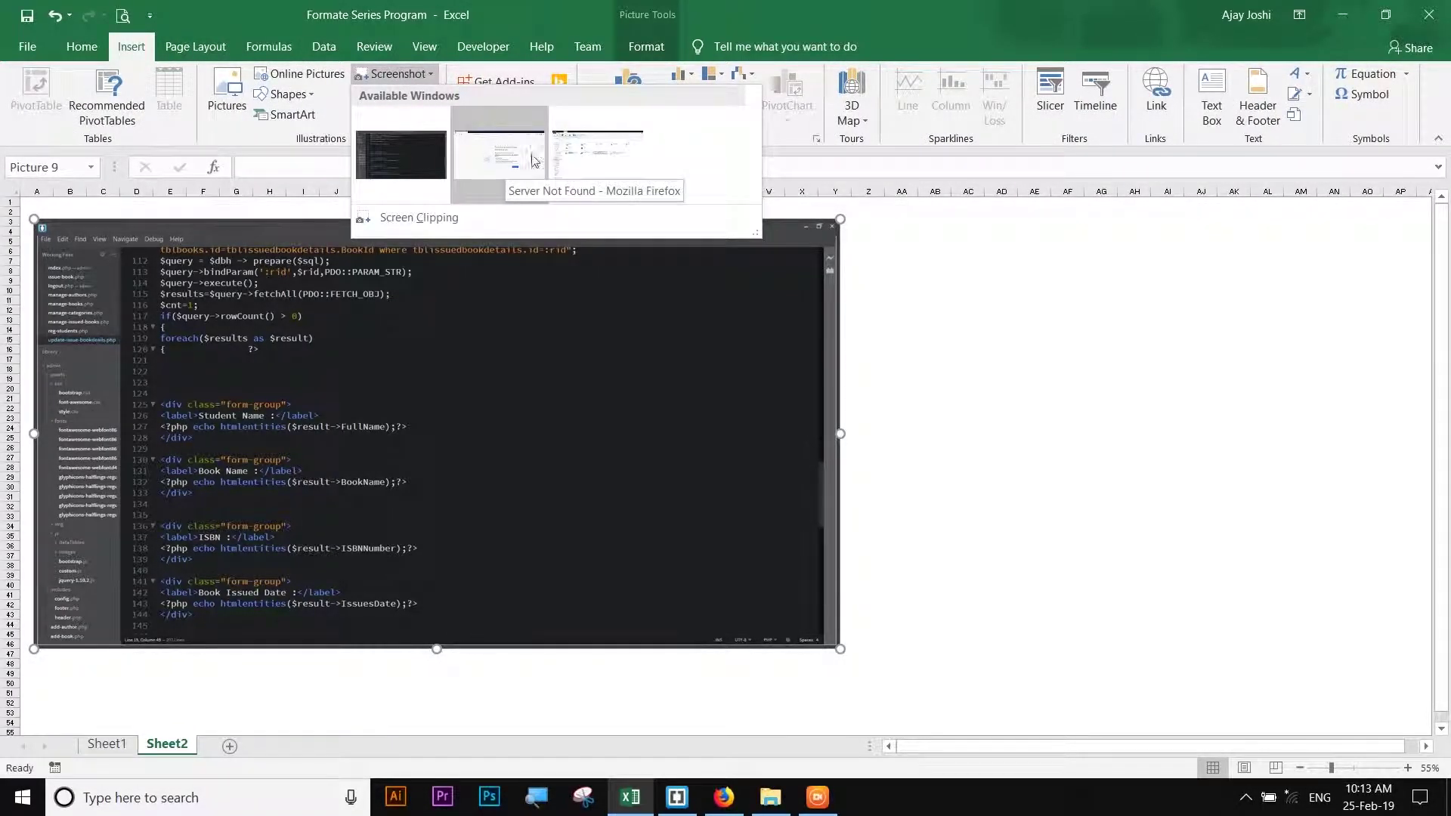
pyautogui.click(491, 159)
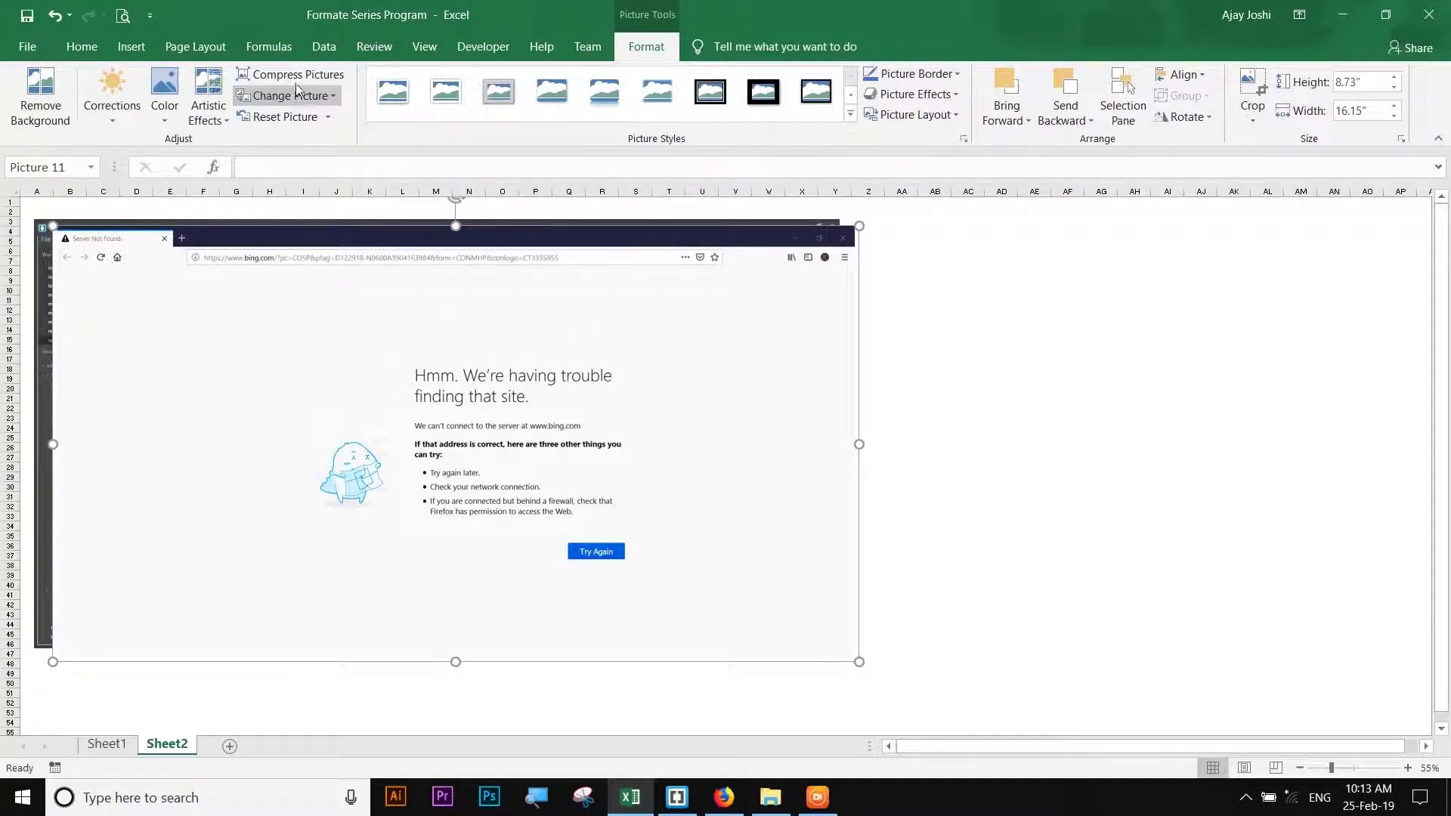
pyautogui.click(130, 46)
pyautogui.click(397, 73)
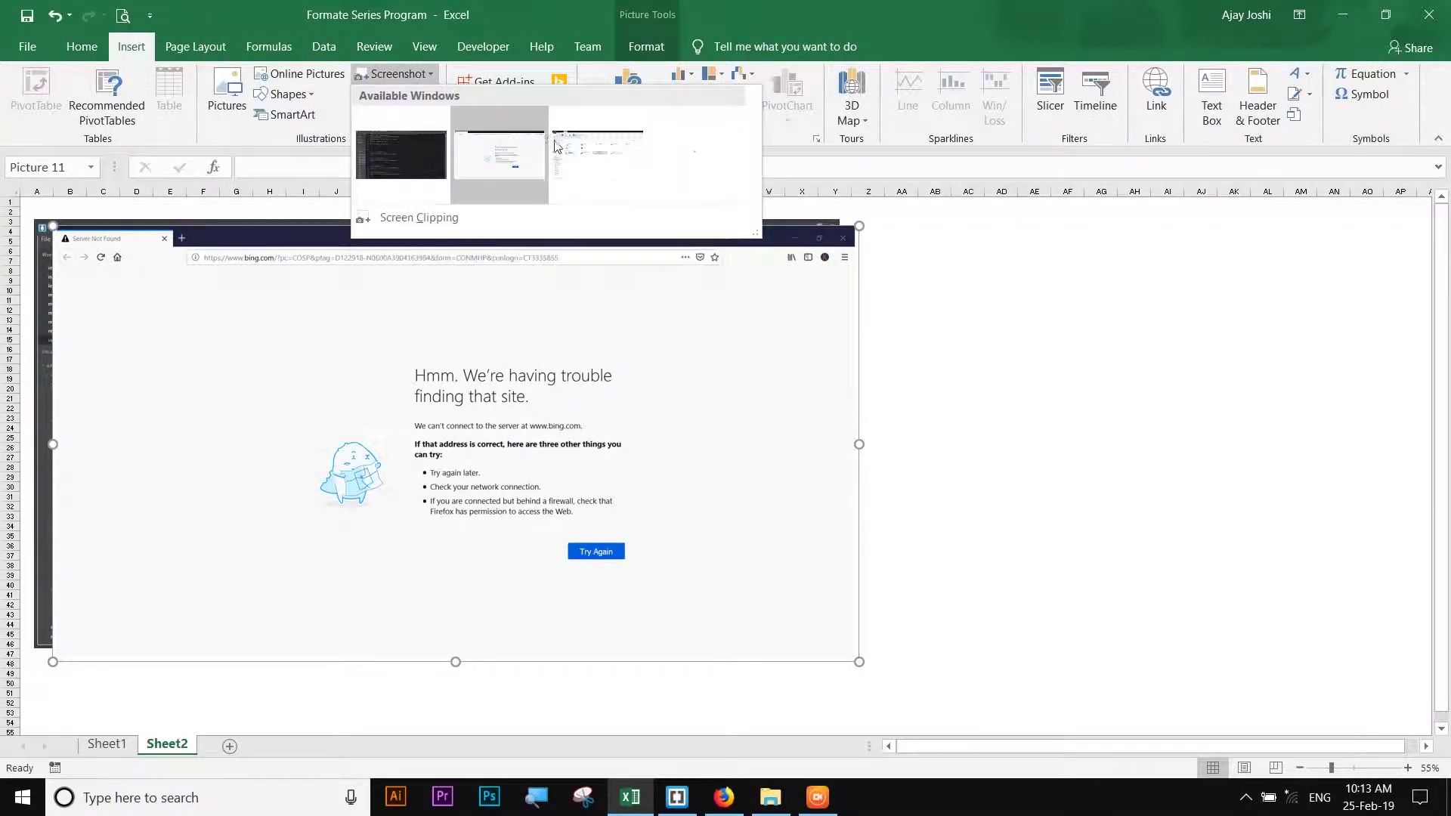
pyautogui.click(602, 163)
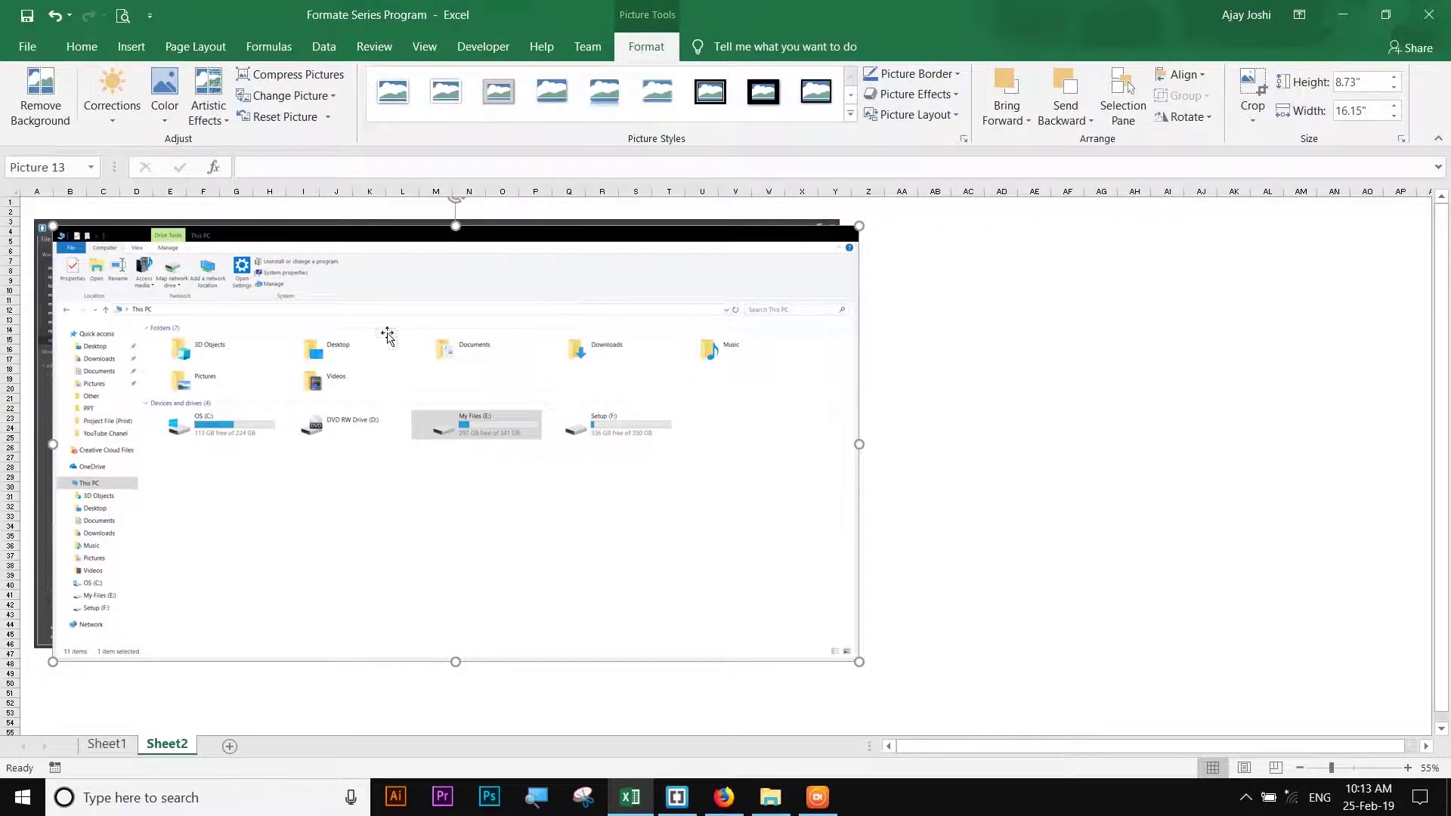
pyautogui.moveTo(401, 272)
pyautogui.mouseDown()
pyautogui.moveTo(607, 299)
pyautogui.moveTo(437, 276)
pyautogui.mouseUp()
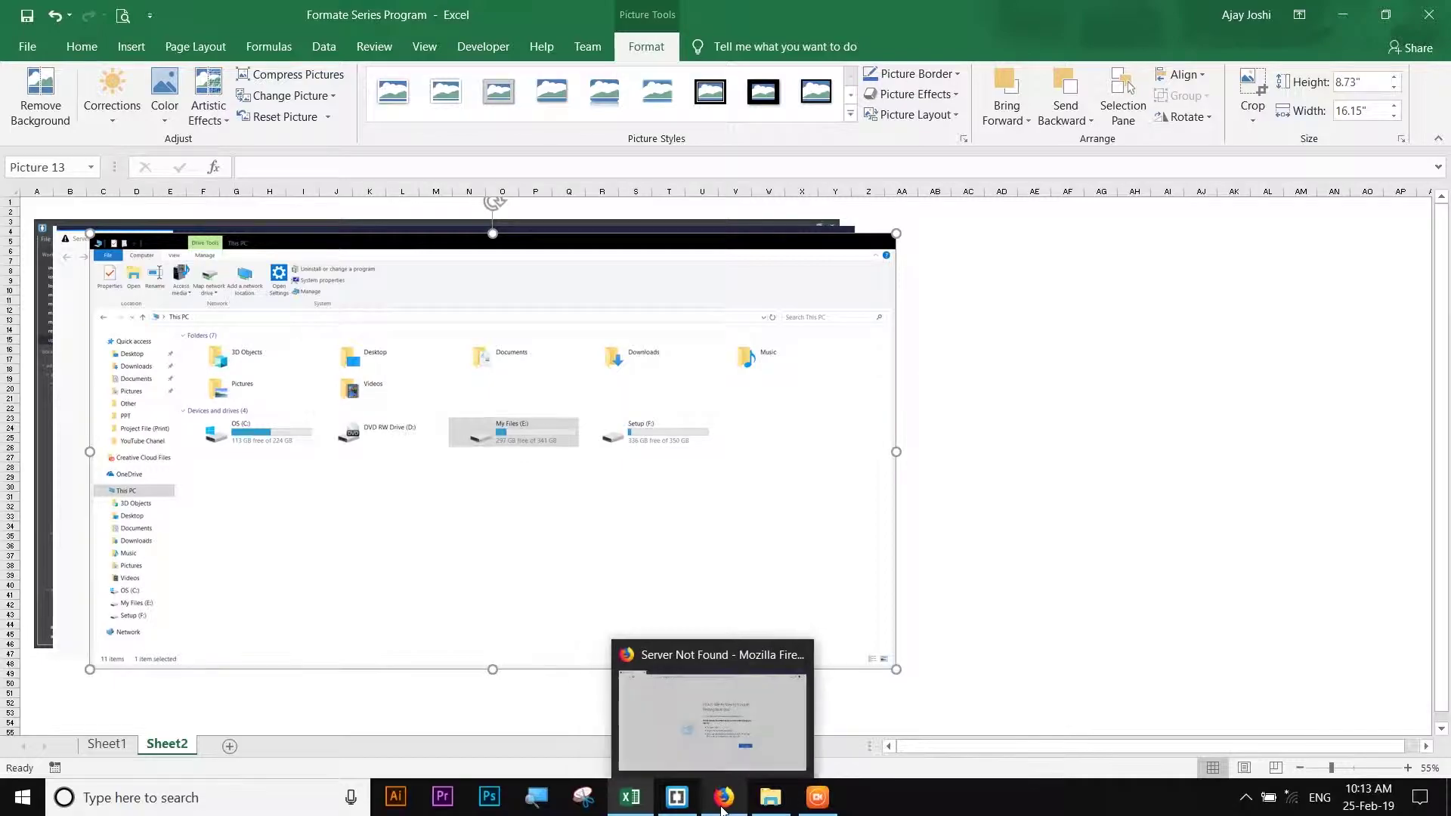
pyautogui.moveTo(1251, 91)
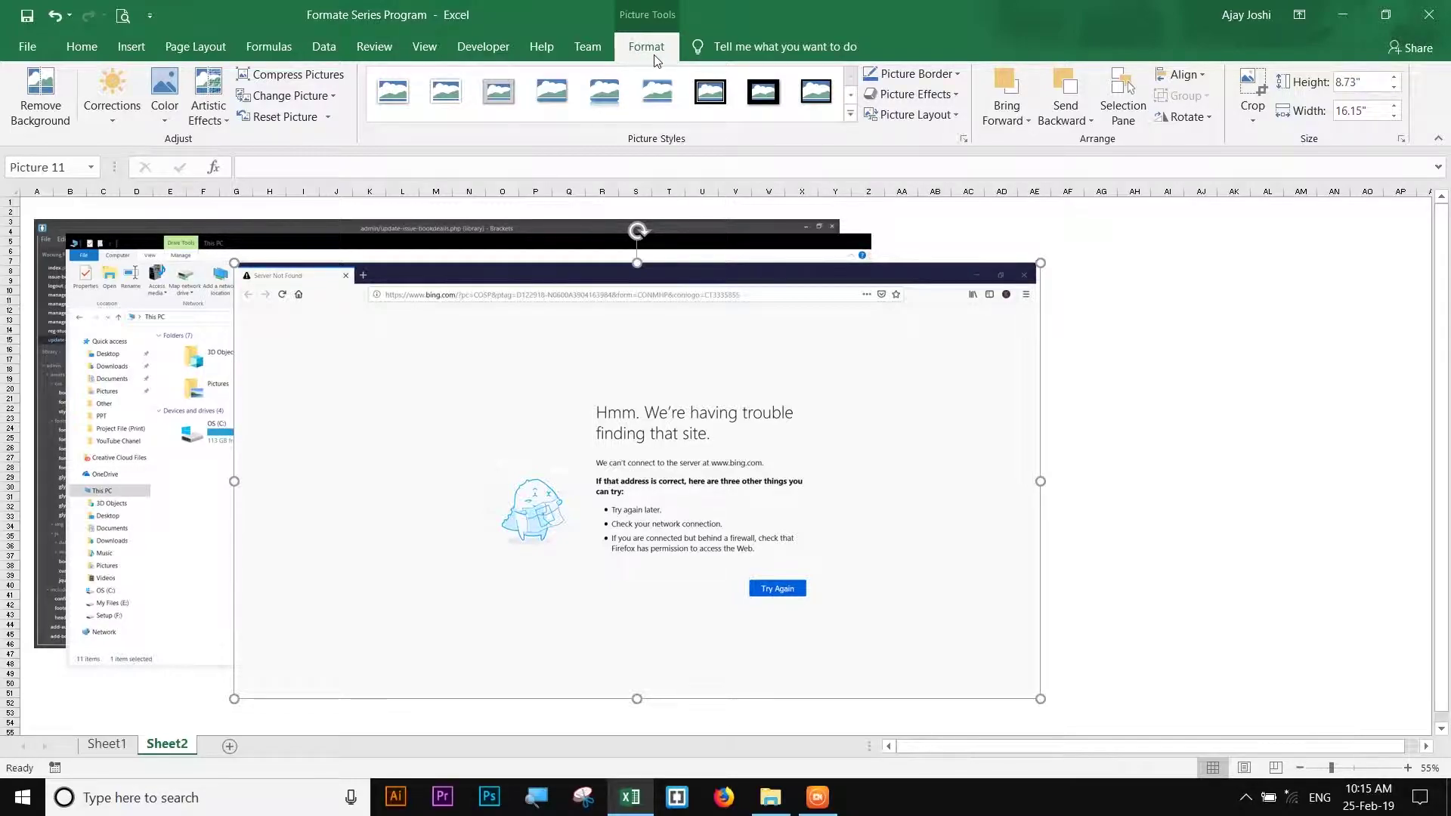
# - Crop the Firefox screenshot's right, left and bottom edges to about 7.33" by 9.52"
pyautogui.click(1256, 86)
pyautogui.moveTo(1041, 481); pyautogui.dragTo(909, 482)
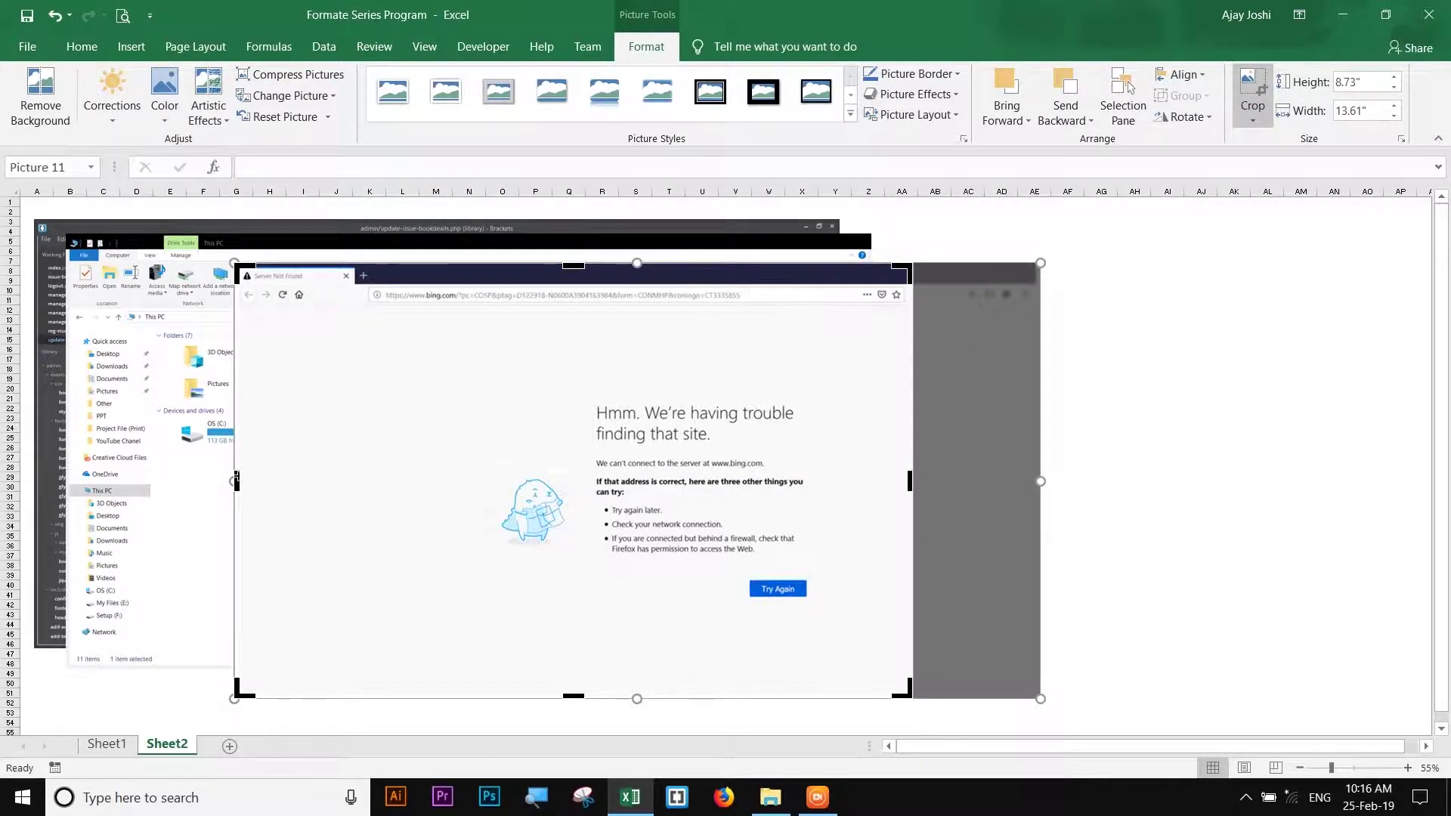
pyautogui.moveTo(236, 482); pyautogui.dragTo(441, 481)
pyautogui.moveTo(676, 696); pyautogui.dragTo(675, 626)
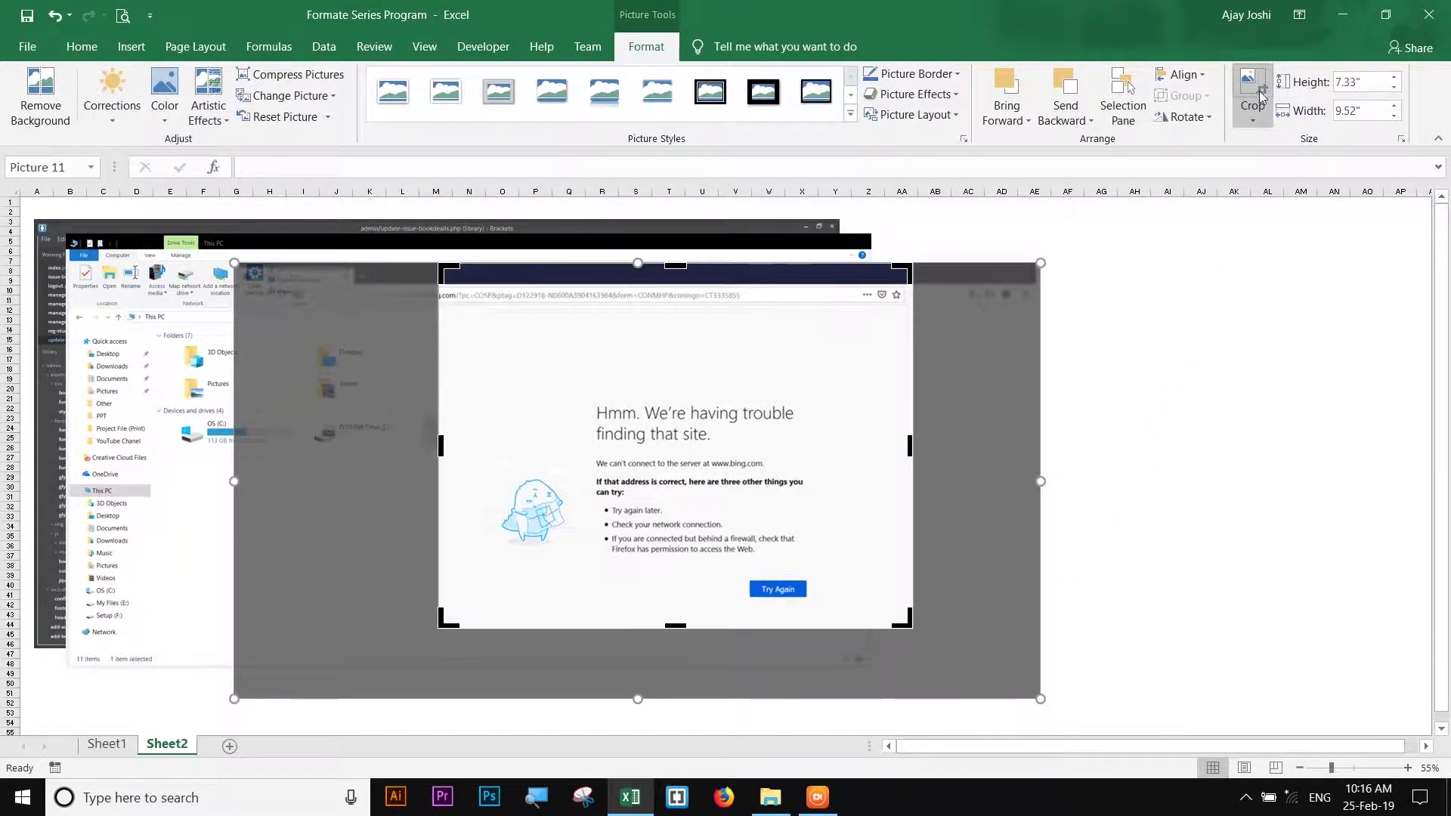